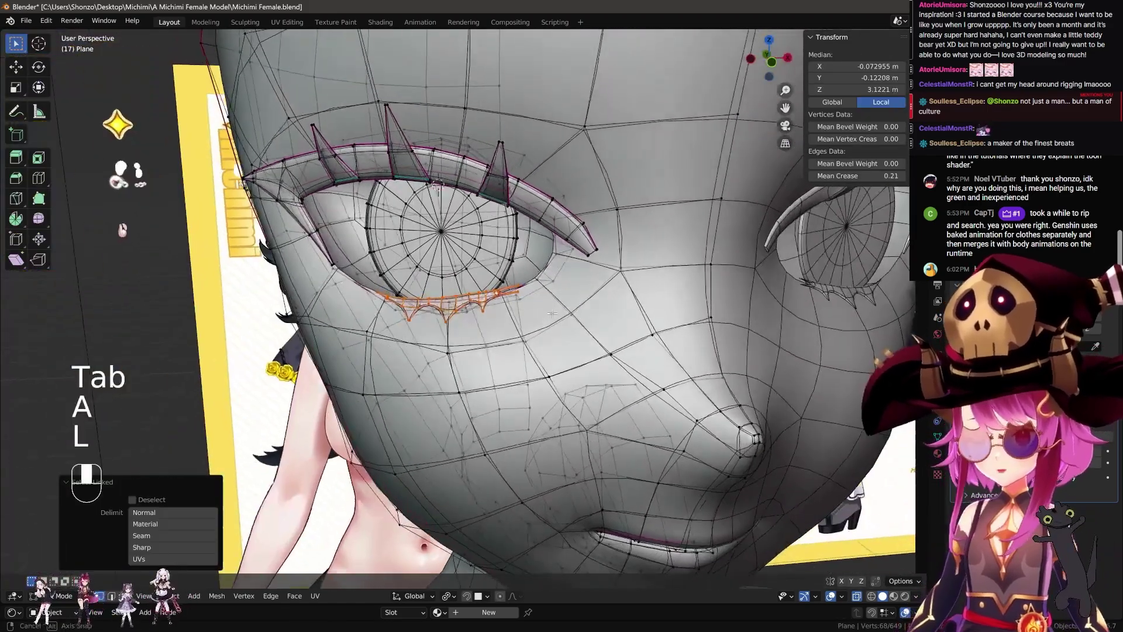
Switch the face mesh to Sculpt Mode and examine the lower lashes from the side
{"action": "scroll", "coordinate": [552, 313], "scroll_direction": "up", "scroll_amount": 4}
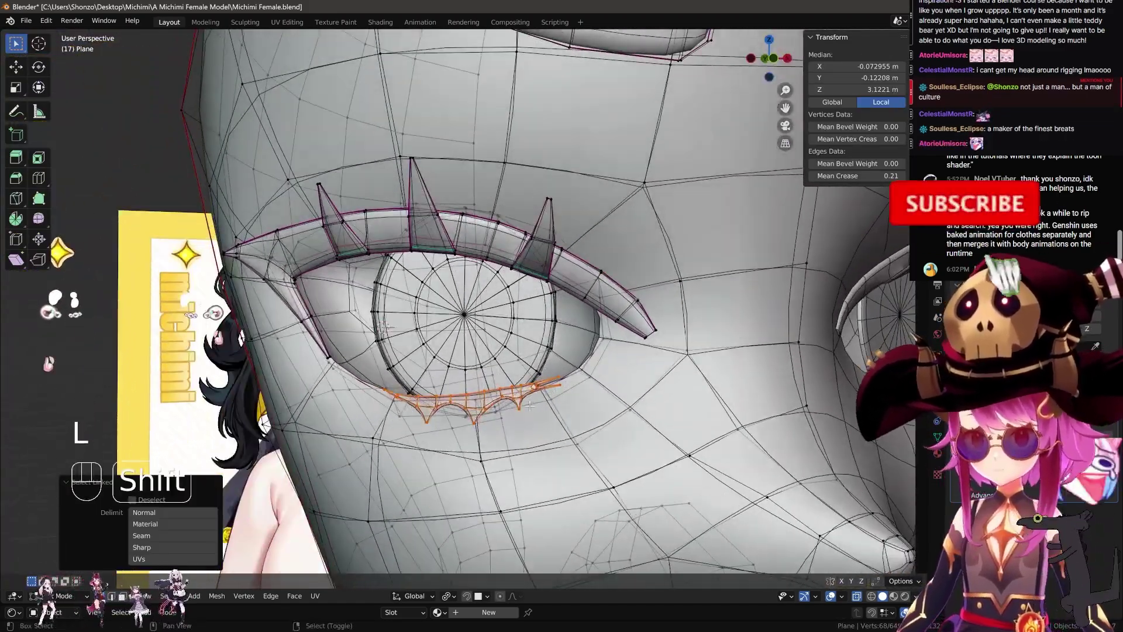
{"action": "middle_click_drag", "start_coordinate": [529, 405], "coordinate": [551, 332], "text": "shift"}
{"action": "key", "text": "Tab"}
{"action": "scroll", "coordinate": [489, 359], "scroll_direction": "up", "scroll_amount": 4}
{"action": "scroll", "coordinate": [483, 362], "scroll_direction": "down", "scroll_amount": 5}
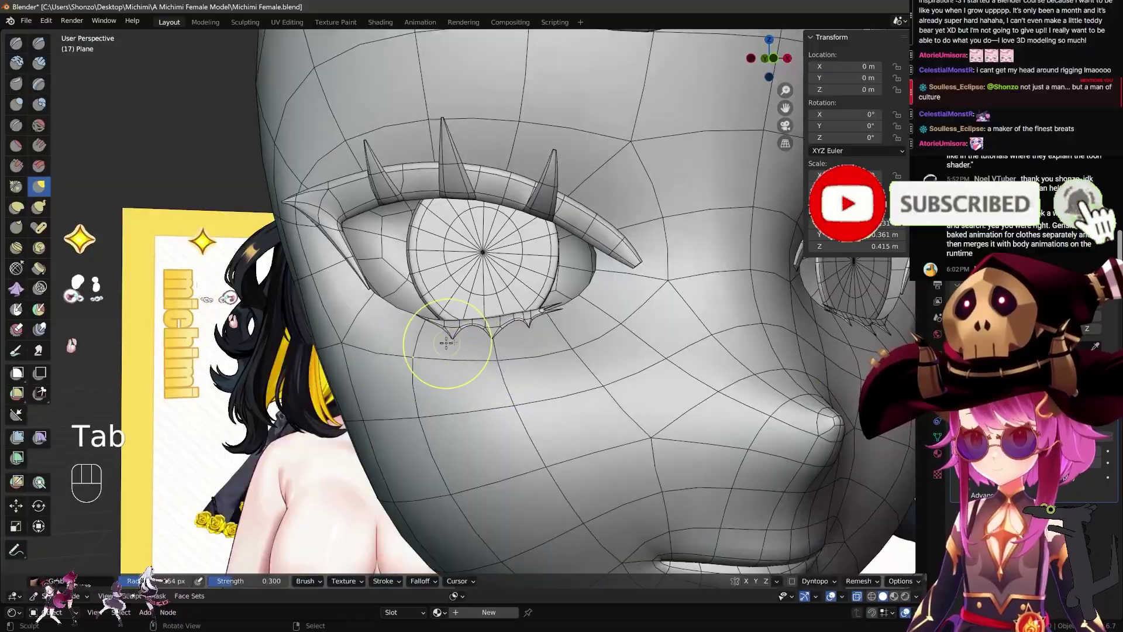
{"action": "scroll", "coordinate": [446, 342], "scroll_direction": "up", "scroll_amount": 2}
{"action": "scroll", "coordinate": [431, 334], "scroll_direction": "down", "scroll_amount": 4}
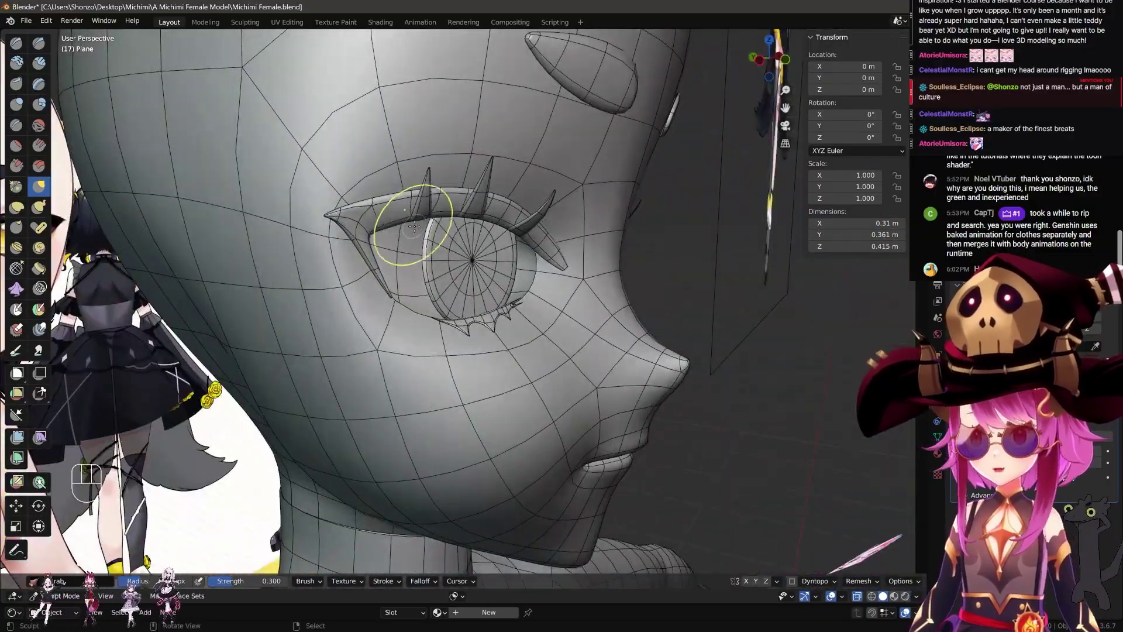
{"action": "middle_click_drag", "start_coordinate": [280, 187], "coordinate": [321, 322]}
{"action": "scroll", "coordinate": [396, 299], "scroll_direction": "up", "scroll_amount": 4}
{"action": "middle_click_drag", "start_coordinate": [417, 357], "coordinate": [380, 374]}
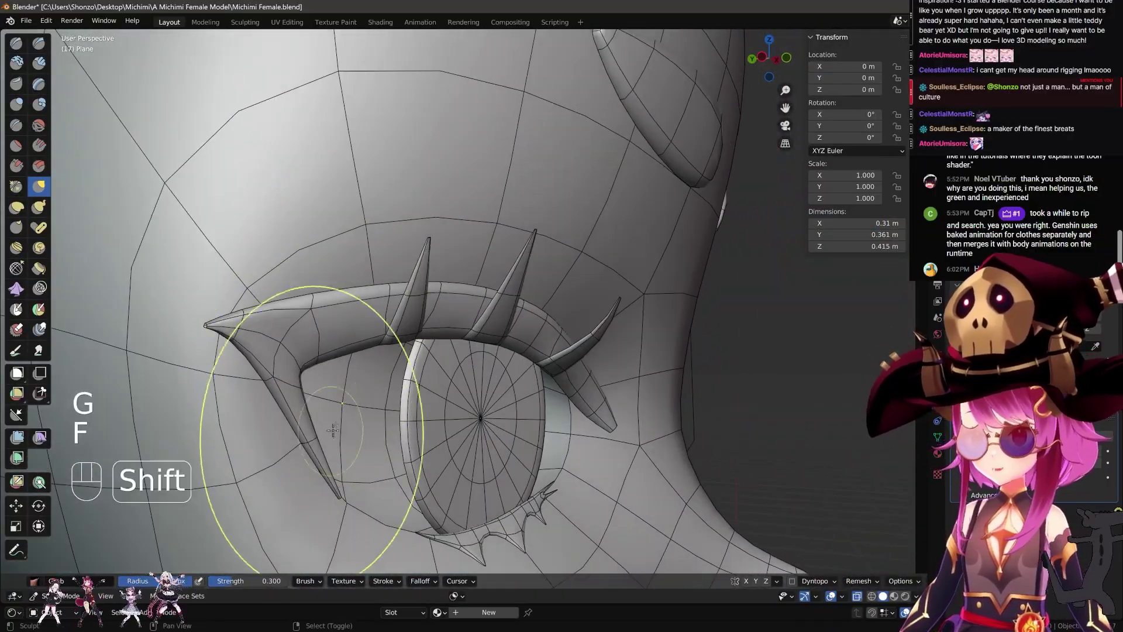
Enlarge the Grab brush and try pulling the lower lashes under the eye
{"action": "scroll", "coordinate": [509, 359], "scroll_direction": "up", "scroll_amount": 2}
{"action": "mouse_move", "coordinate": [432, 497]}
{"action": "middle_mouse_down", "text": "shift"}
{"action": "mouse_move", "coordinate": [491, 327]}
{"action": "mouse_move", "coordinate": [335, 346]}
{"action": "middle_mouse_up", "text": "shift"}
{"action": "key", "text": "f"}
{"action": "left_click", "coordinate": [433, 322]}
{"action": "scroll", "coordinate": [404, 327], "scroll_direction": "up", "scroll_amount": 2}
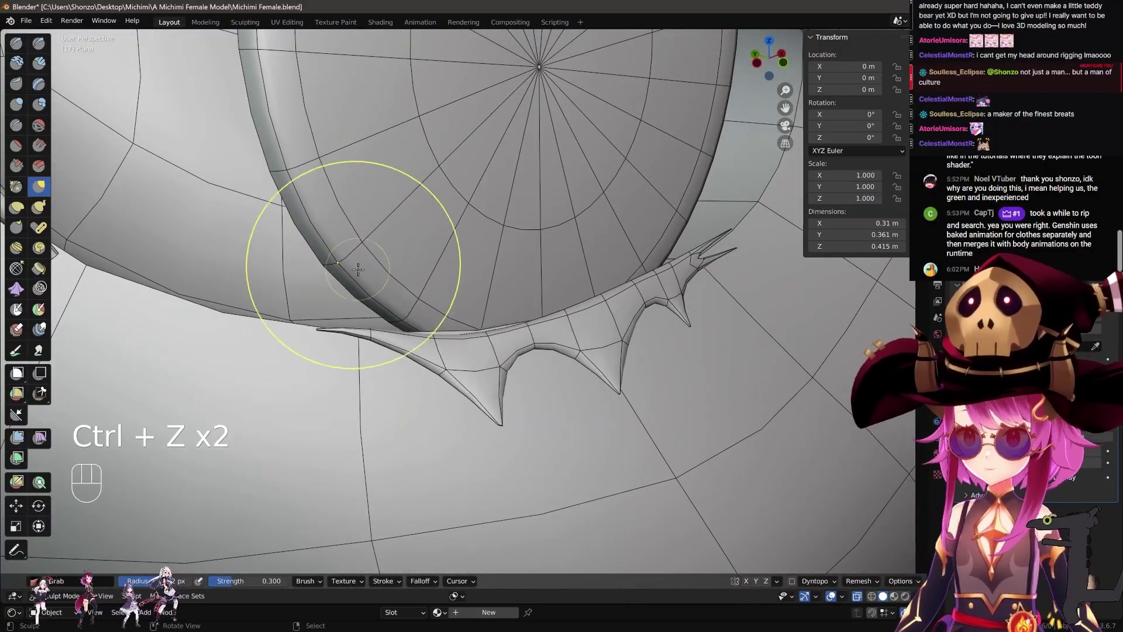
{"action": "key", "text": "ctrl+z"}
Select the linked lower lash mesh in Edit Mode and return to Sculpt Mode with the Grab brush
{"action": "scroll", "coordinate": [380, 339], "scroll_direction": "down", "scroll_amount": 5}
{"action": "key", "text": "Tab"}
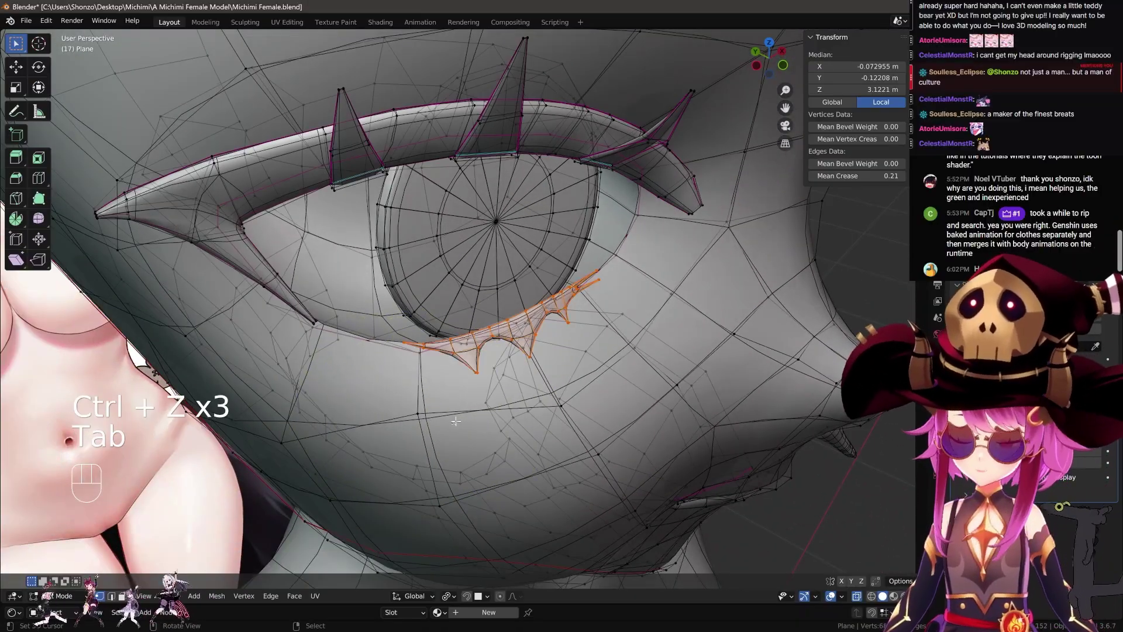
{"action": "key", "text": "a"}
{"action": "key", "text": "l"}
{"action": "key", "text": "Tab"}
{"action": "middle_click_drag", "start_coordinate": [453, 421], "coordinate": [465, 409]}
{"action": "key", "text": "g"}
{"action": "key", "text": "f"}
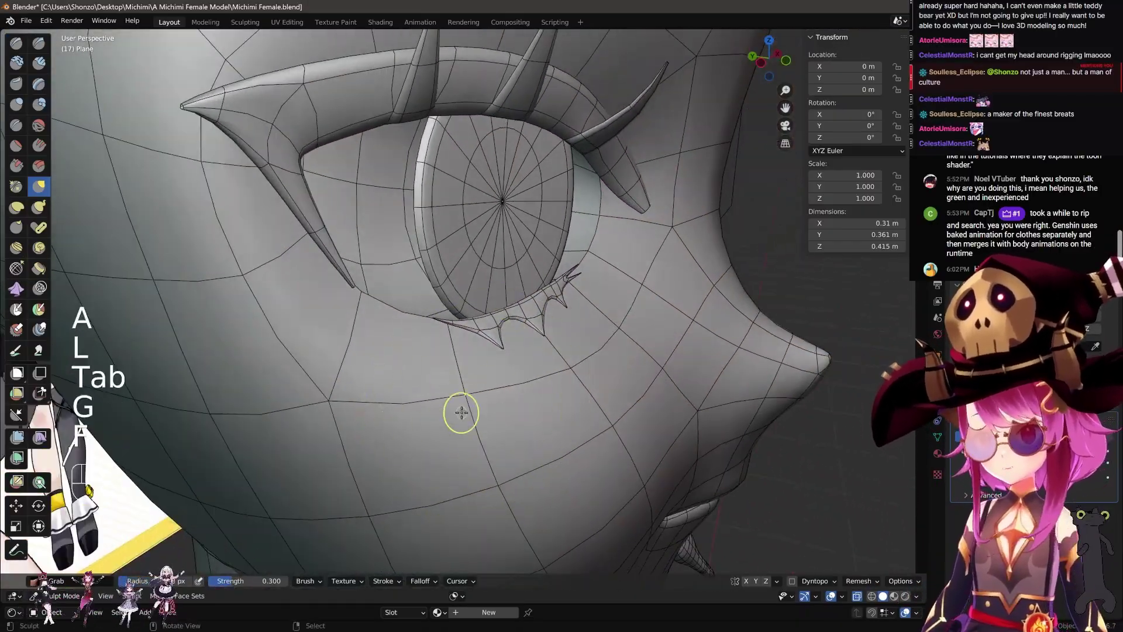
Select the linked face mesh in Edit Mode and return to Sculpt Mode near the lower lashes
{"action": "key", "text": "Tab"}
{"action": "key", "text": "a"}
{"action": "key", "text": "l"}
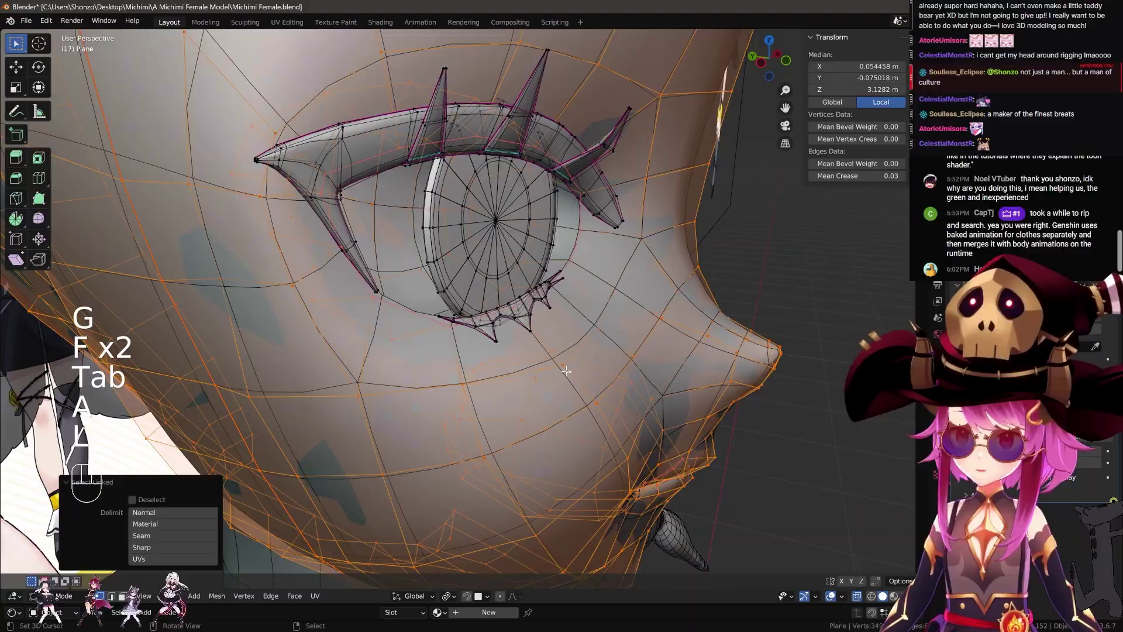
{"action": "key", "text": "Tab"}
{"action": "scroll", "coordinate": [510, 336], "scroll_direction": "up", "scroll_amount": 3}
{"action": "mouse_move", "coordinate": [516, 336]}
{"action": "middle_mouse_down"}
{"action": "mouse_move", "coordinate": [489, 344]}
{"action": "mouse_move", "coordinate": [532, 328]}
{"action": "middle_mouse_up"}
{"action": "scroll", "coordinate": [490, 334], "scroll_direction": "down", "scroll_amount": 2}
{"action": "scroll", "coordinate": [492, 331], "scroll_direction": "up", "scroll_amount": 3}
In Edit Mode, select the linked lower lash mesh and hide all unselected geometry
{"action": "key", "text": "Tab"}
{"action": "key", "text": "a"}
{"action": "key", "text": "l"}
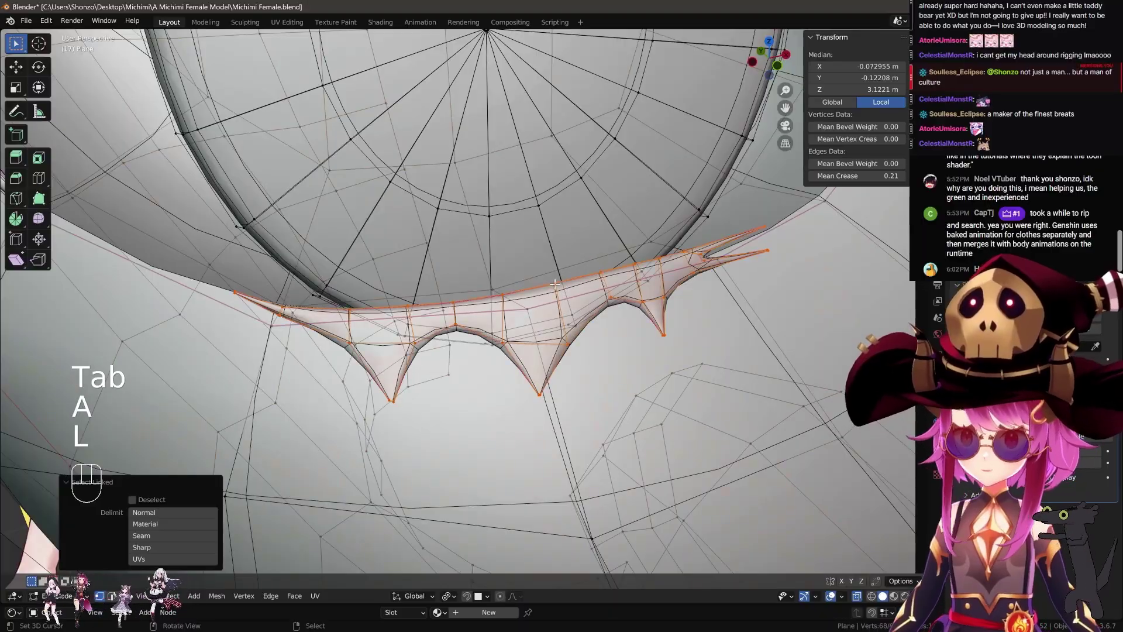
{"action": "scroll", "coordinate": [555, 284], "scroll_direction": "down", "scroll_amount": 5}
{"action": "key", "text": "shift+h"}
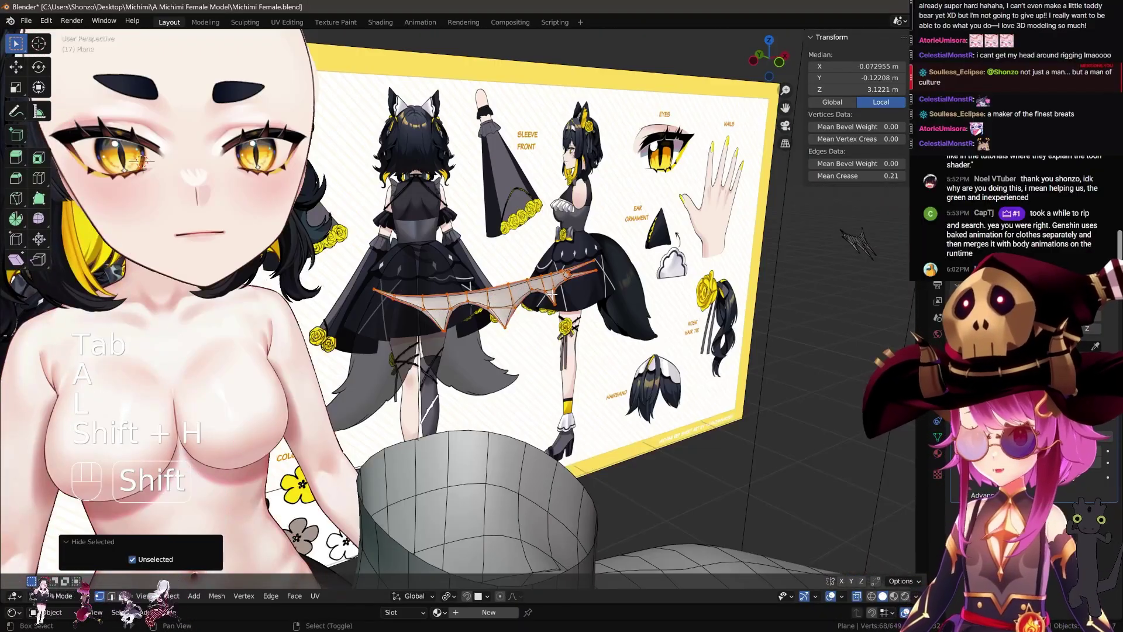
In Sculpt Mode, create a face set from the visible lower lashes and unhide the rest of the mesh
{"action": "key", "text": "Tab"}
{"action": "key", "text": "w"}
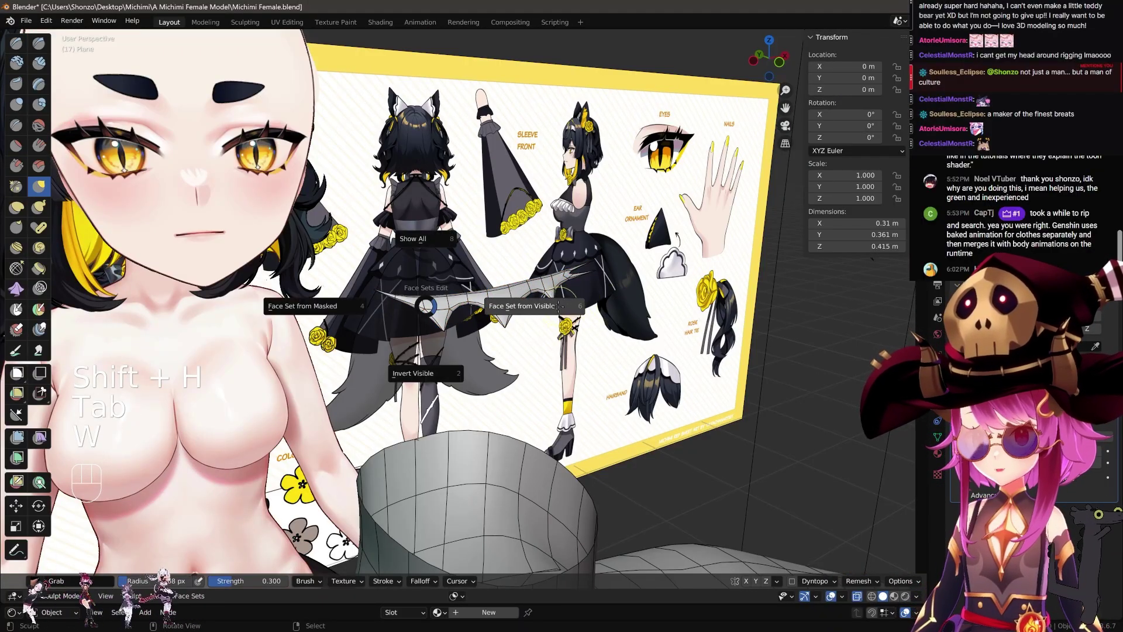
{"action": "left_click", "coordinate": [508, 311]}
{"action": "key", "text": "h"}
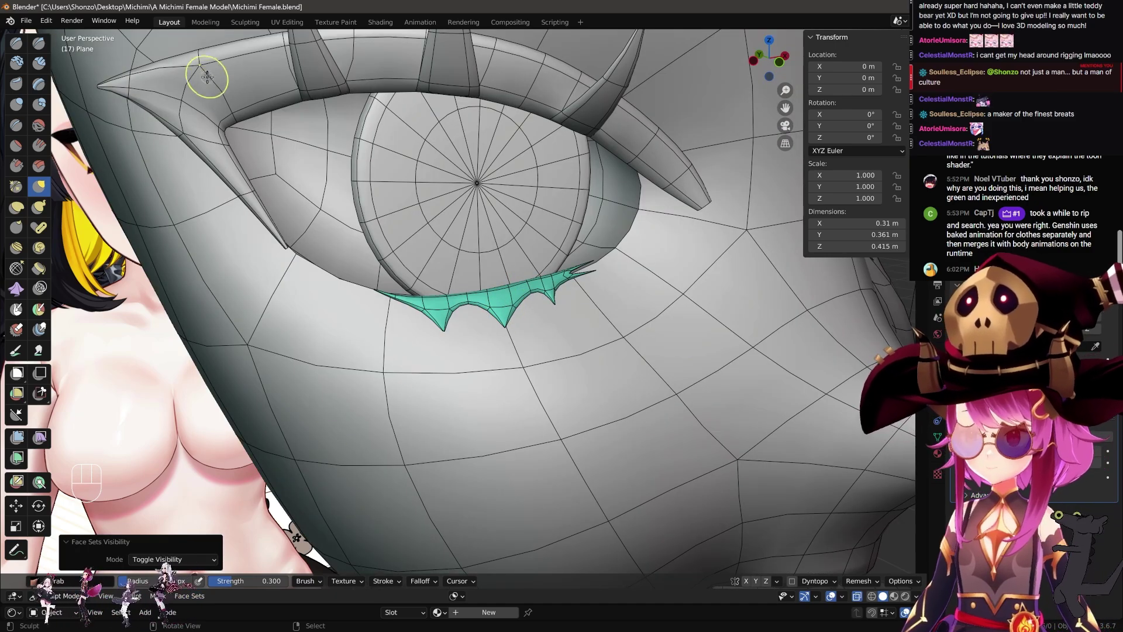
Initialize the face sets of the whole head mesh by loose parts
{"action": "left_click", "coordinate": [192, 597]}
{"action": "mouse_move", "coordinate": [254, 541]}
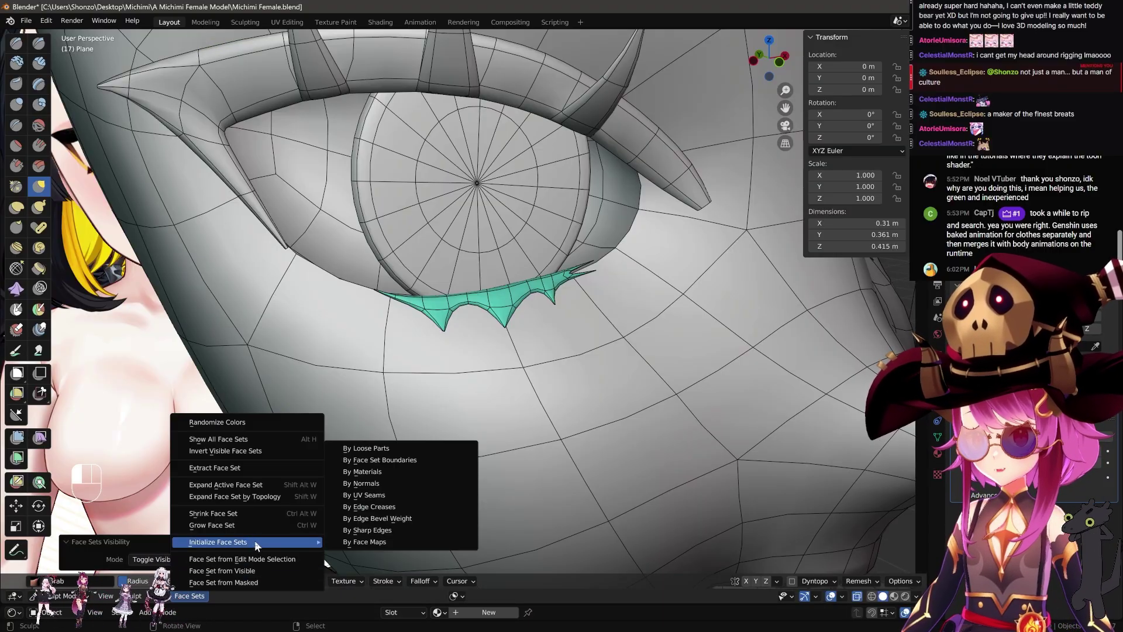
{"action": "left_click", "coordinate": [369, 448]}
In Edit Mode, select the linked upper lash mesh and try moving it as a separate piece
{"action": "scroll", "coordinate": [489, 394], "scroll_direction": "down", "scroll_amount": 5}
{"action": "middle_click_drag", "start_coordinate": [489, 393], "coordinate": [433, 269]}
{"action": "key", "text": "Tab"}
{"action": "key", "text": "a"}
{"action": "key", "text": "l"}
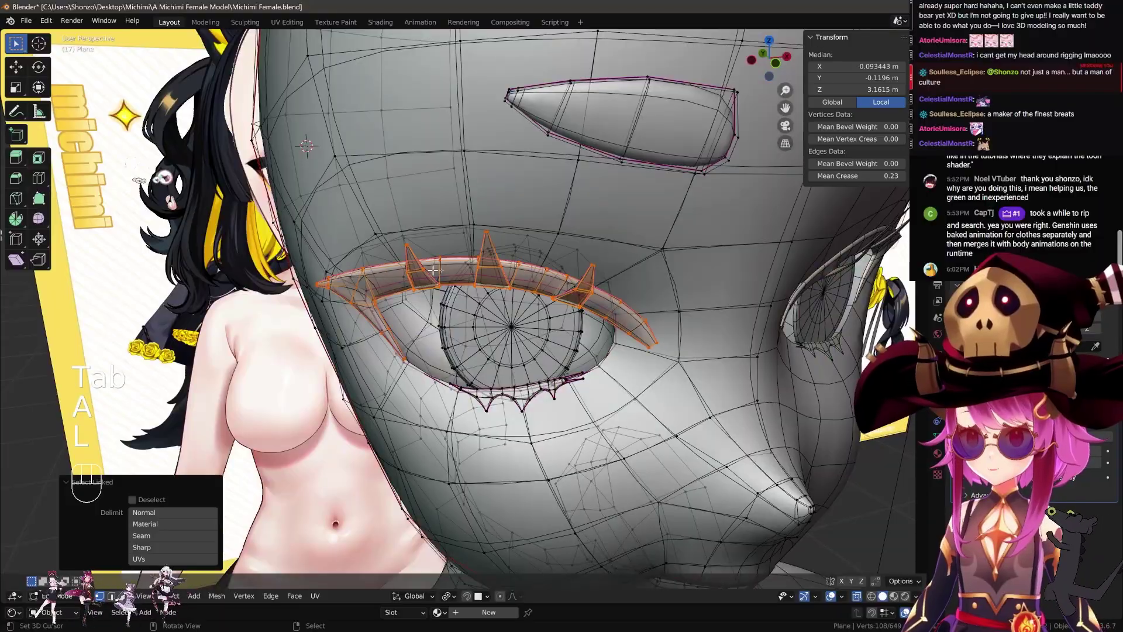
{"action": "key", "text": "g"}
{"action": "right_click", "coordinate": [384, 465]}
Select the linked face mesh, try moving it on its own, and return to Sculpt Mode
{"action": "key", "text": "a"}
{"action": "key", "text": "l"}
{"action": "key", "text": "g"}
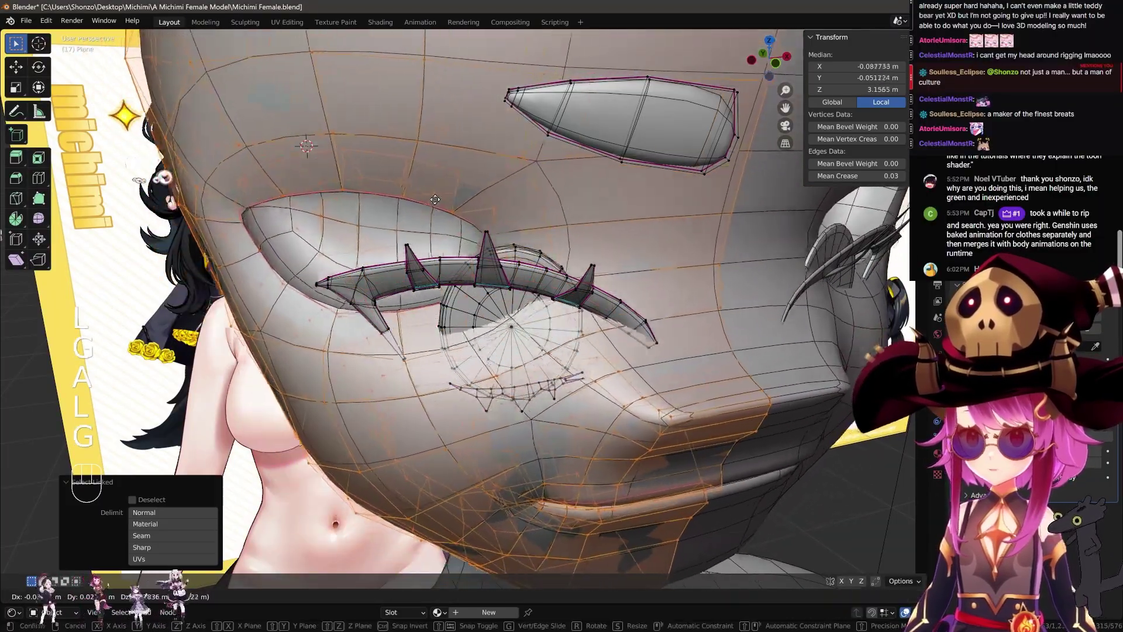
{"action": "right_click", "coordinate": [435, 200]}
{"action": "key", "text": "Tab"}
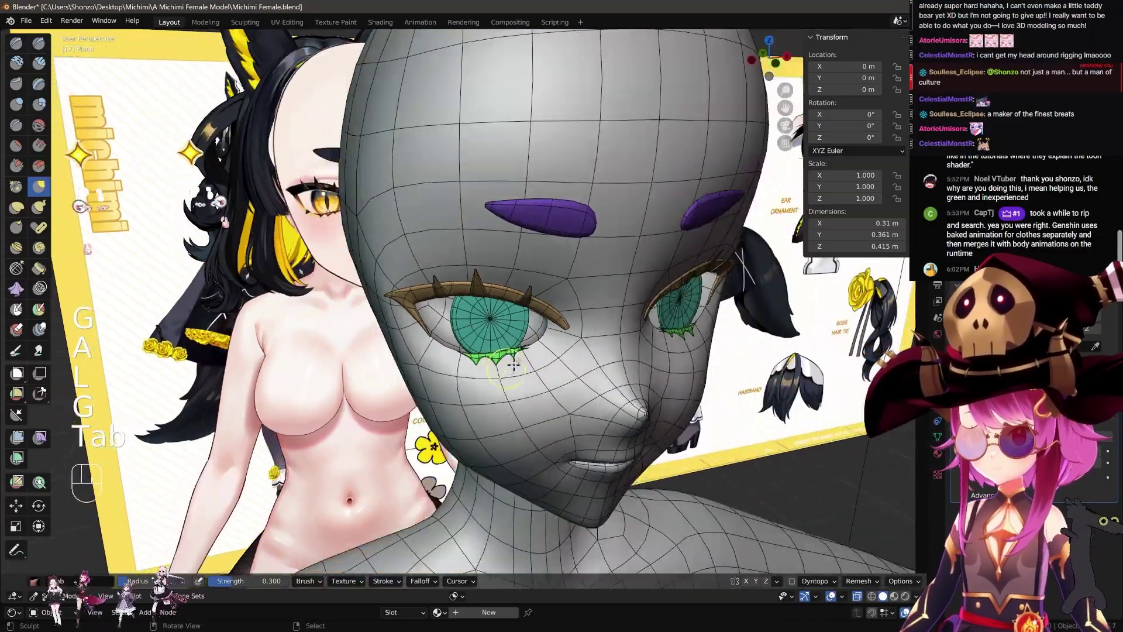
Examine the available automasking options for sculpting near the lower lashes
{"action": "middle_click_drag", "start_coordinate": [513, 364], "coordinate": [513, 325]}
{"action": "scroll", "coordinate": [514, 326], "scroll_direction": "up", "scroll_amount": 3}
{"action": "mouse_move", "coordinate": [684, 117]}
{"action": "middle_mouse_down"}
{"action": "mouse_move", "coordinate": [585, 140]}
{"action": "mouse_move", "coordinate": [423, 395]}
{"action": "mouse_move", "coordinate": [527, 363]}
{"action": "mouse_move", "coordinate": [433, 358]}
{"action": "mouse_move", "coordinate": [393, 372]}
{"action": "mouse_move", "coordinate": [476, 359]}
{"action": "mouse_move", "coordinate": [490, 316]}
{"action": "middle_mouse_up"}
{"action": "scroll", "coordinate": [422, 395], "scroll_direction": "up", "scroll_amount": 2}
{"action": "key", "text": "q"}
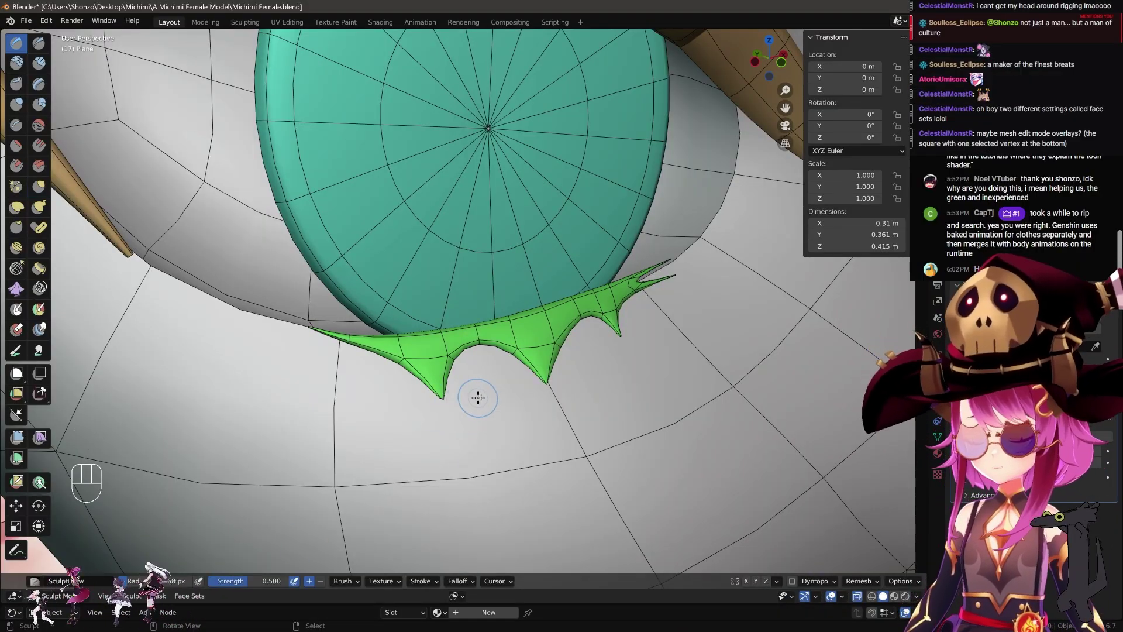
{"action": "key", "text": "alt+a"}
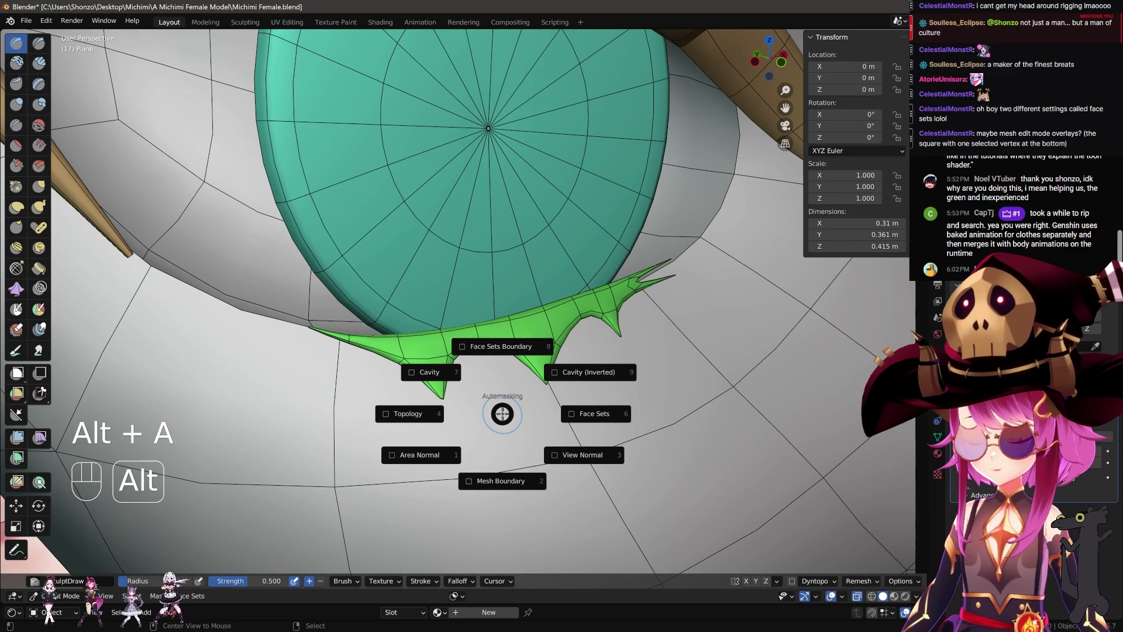
{"action": "key", "text": "space"}
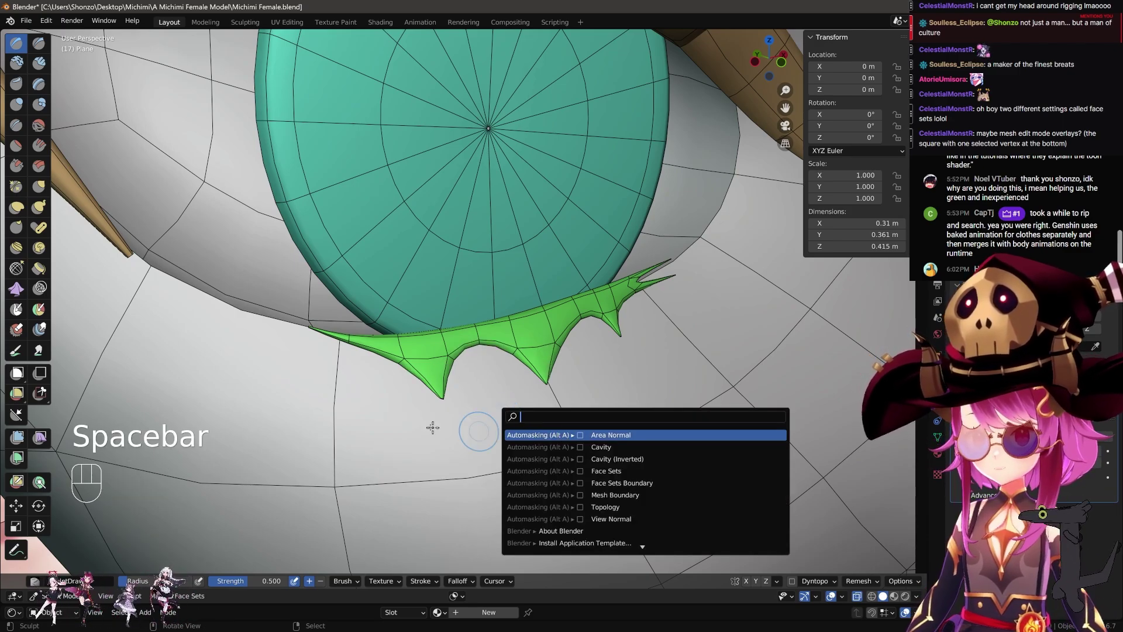
{"action": "key", "text": "space"}
{"action": "key", "text": "alt+a"}
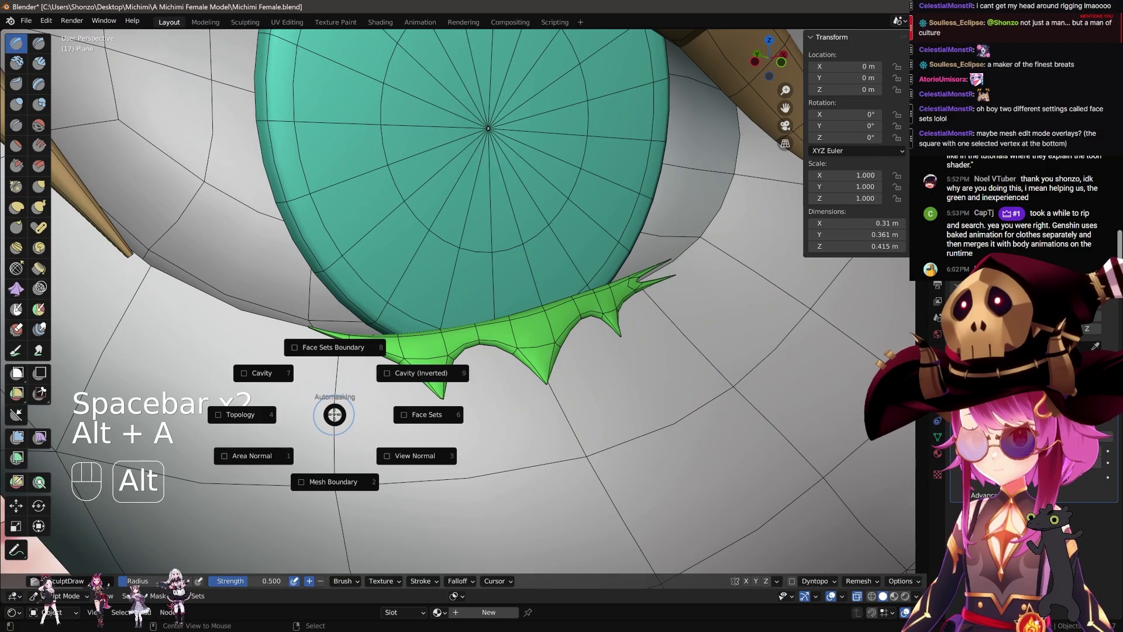
Search the commands for "fac" and check the Face Sets Boundary automasking option
{"action": "key", "text": "space"}
{"action": "type", "text": "fac"}
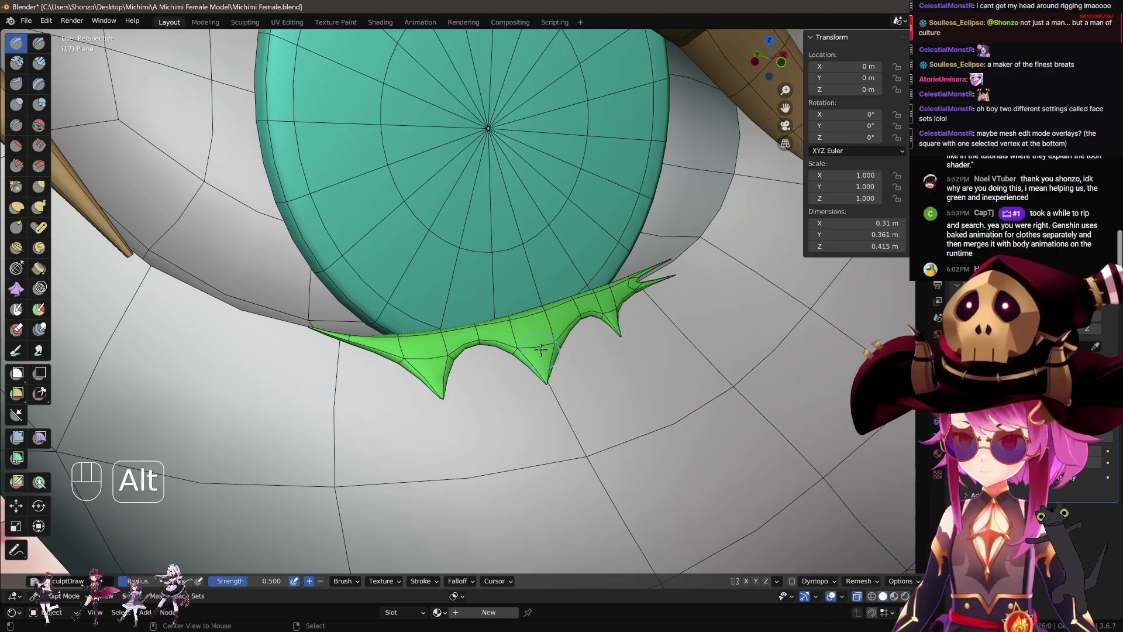
{"action": "key", "text": "alt+a"}
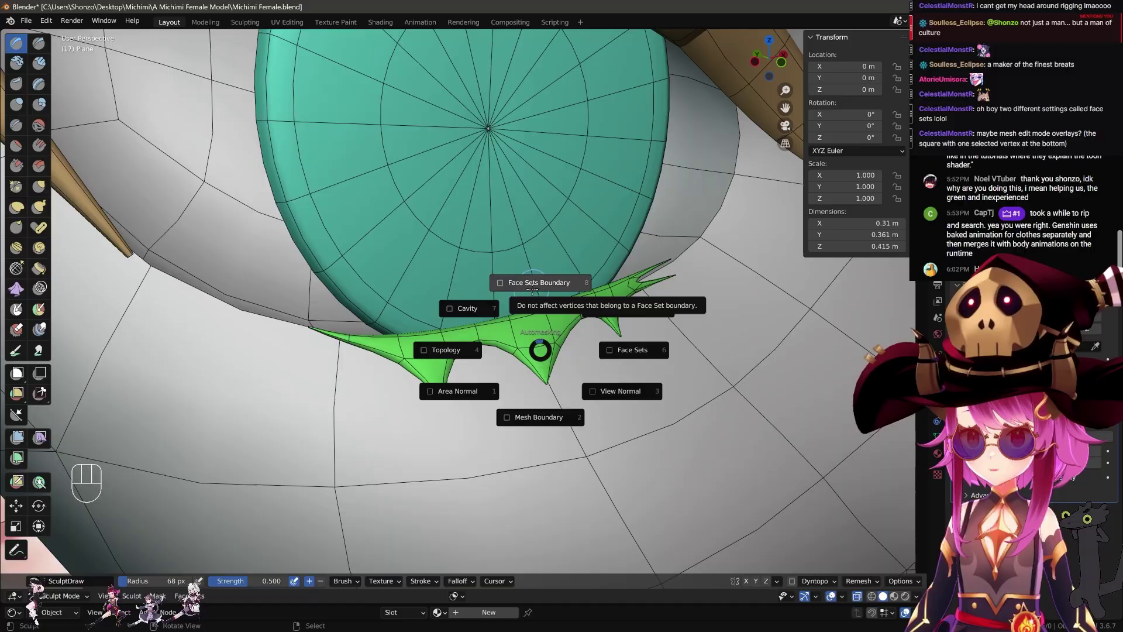
{"action": "key", "text": "Escape"}
Turn on Face Sets automasking for sculpting
{"action": "key", "text": "q"}
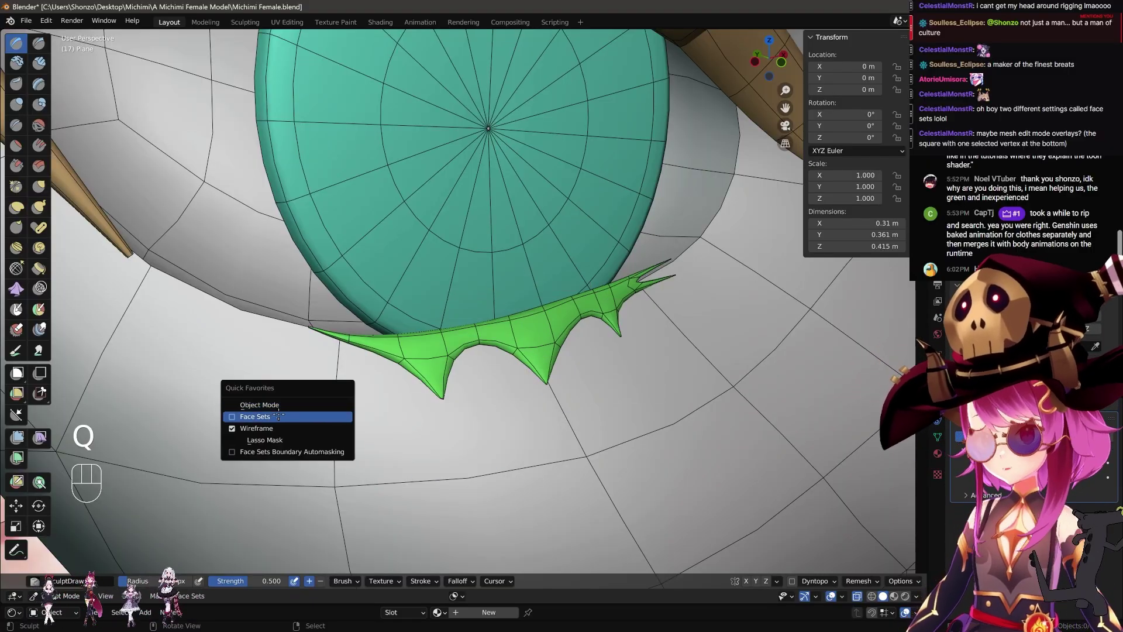
{"action": "left_click", "coordinate": [265, 416]}
{"action": "scroll", "coordinate": [311, 484], "scroll_direction": "down", "scroll_amount": 6}
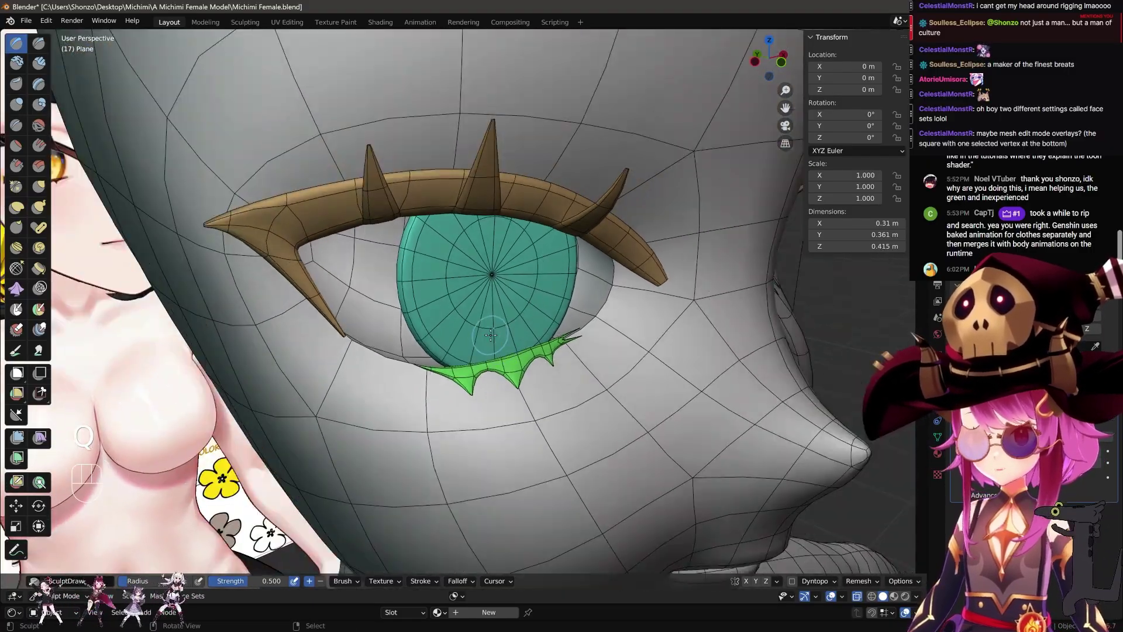
Switch to the Grab brush, enlarge its radius and frame the lower lashes
{"action": "key", "text": "q"}
{"action": "scroll", "coordinate": [374, 395], "scroll_direction": "up", "scroll_amount": 4}
{"action": "key", "text": "g"}
{"action": "key", "text": "f"}
{"action": "left_click", "coordinate": [462, 471]}
{"action": "scroll", "coordinate": [433, 471], "scroll_direction": "down", "scroll_amount": 4}
{"action": "middle_click_drag", "start_coordinate": [408, 470], "coordinate": [448, 418], "text": "shift"}
{"action": "scroll", "coordinate": [479, 333], "scroll_direction": "up", "scroll_amount": 3}
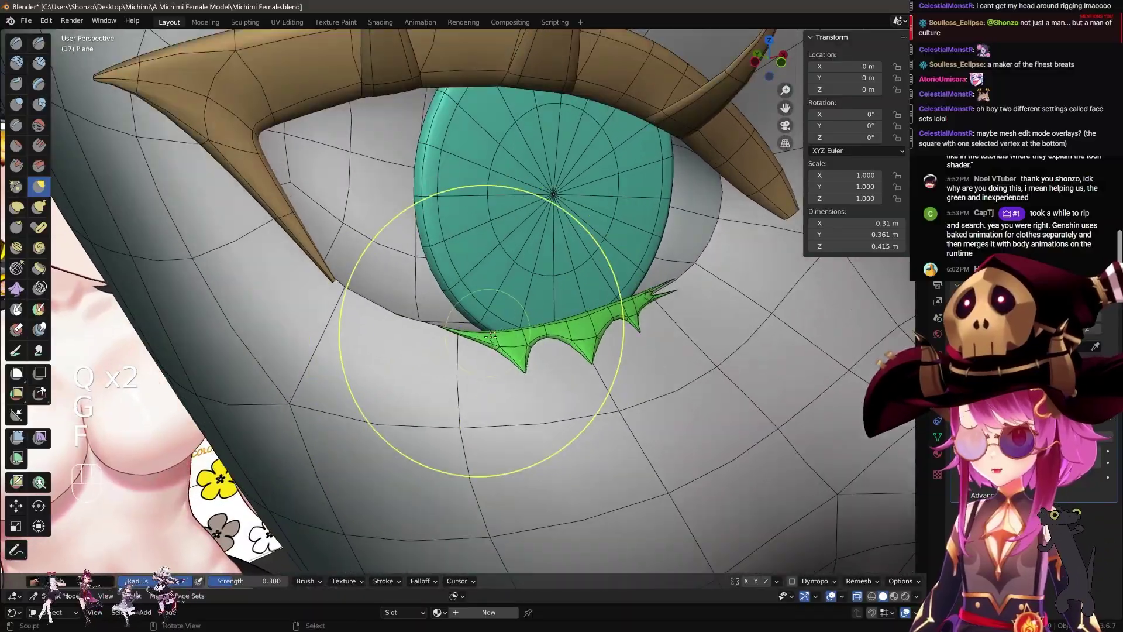
Resize the Grab brush and try dragging the outer end of the lower lashes
{"action": "key", "text": "f"}
{"action": "left_click", "coordinate": [456, 358]}
{"action": "mouse_move", "coordinate": [459, 343]}
{"action": "left_mouse_down"}
{"action": "mouse_move", "coordinate": [492, 293]}
{"action": "mouse_move", "coordinate": [538, 391]}
{"action": "left_mouse_up"}
{"action": "left_click", "coordinate": [516, 430]}
{"action": "key", "text": "ctrl+z"}
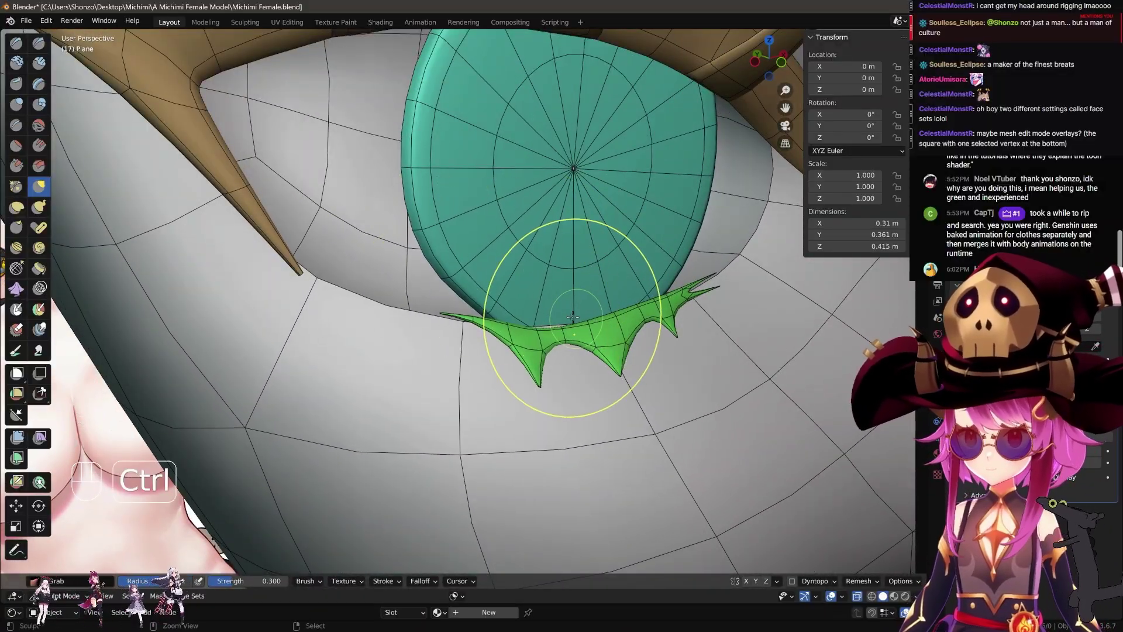
Toggle Face Sets automasking and check its setting again
{"action": "key", "text": "q"}
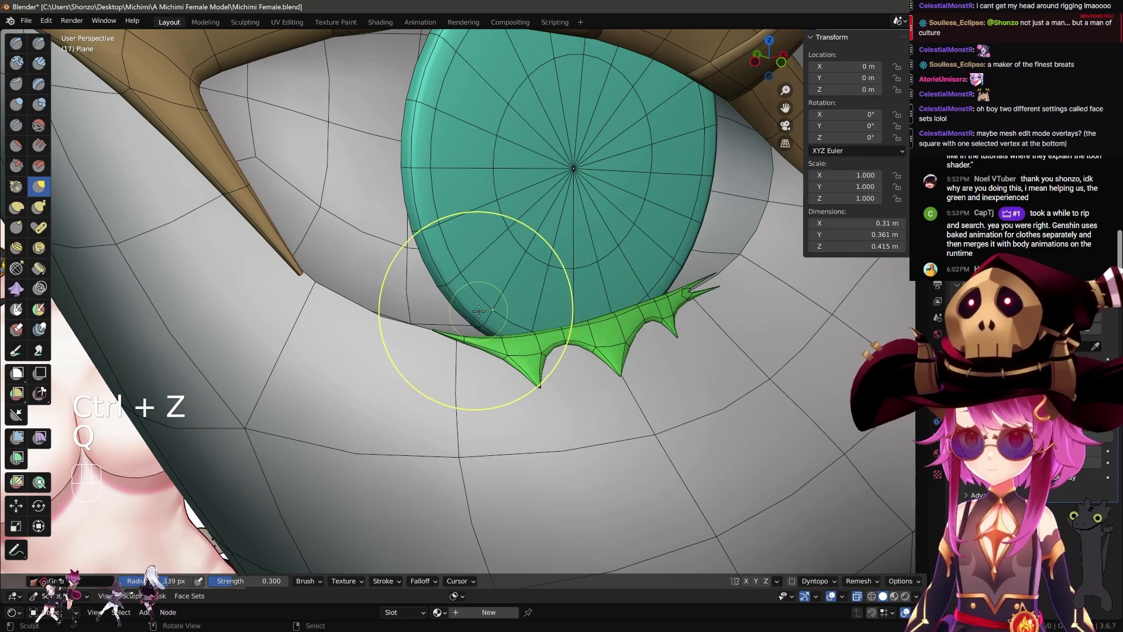
{"action": "key", "text": "alt+a"}
{"action": "left_click", "coordinate": [589, 325]}
{"action": "key", "text": "alt+a"}
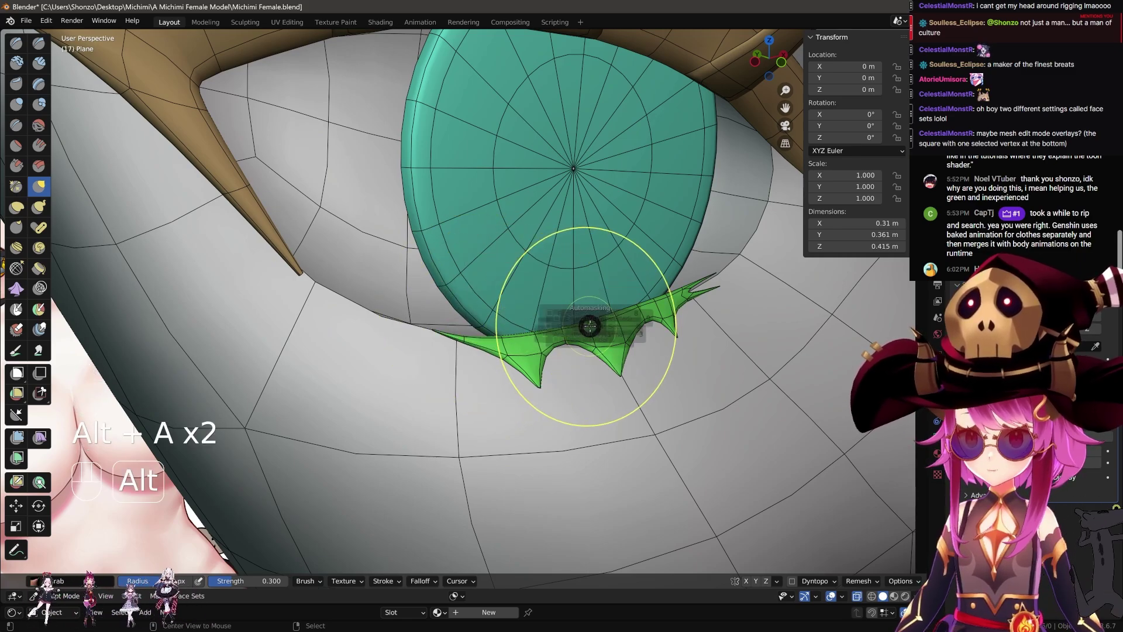
{"action": "left_click", "coordinate": [653, 325]}
{"action": "key", "text": "q"}
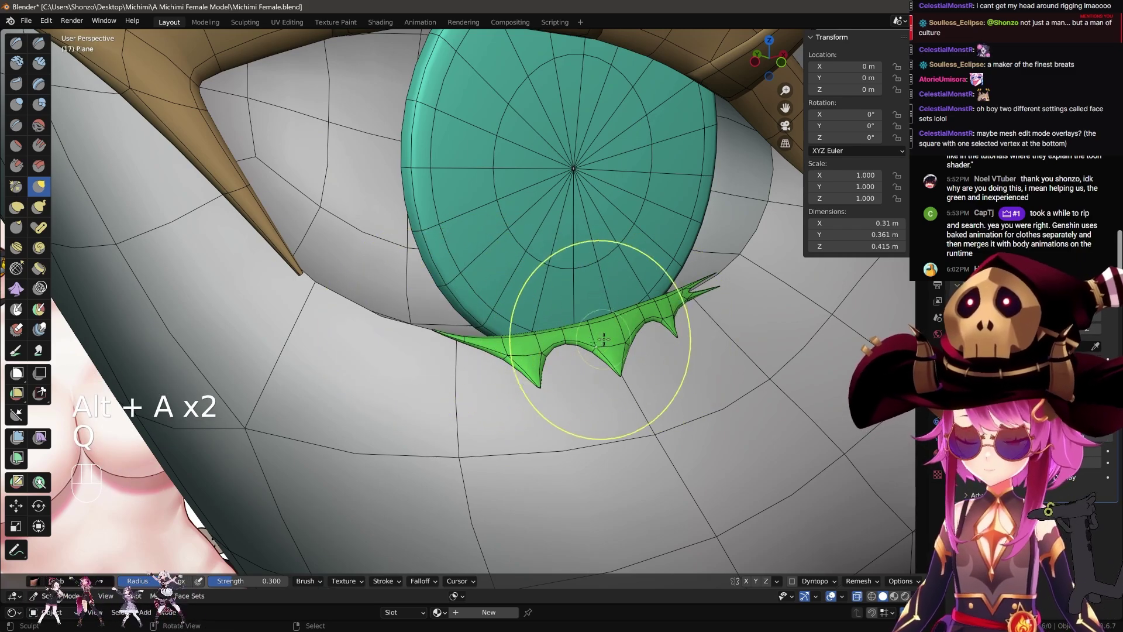
Try pulling the lower lashes with the Grab brush at several brush sizes, undoing each stroke
{"action": "middle_click_drag", "start_coordinate": [596, 345], "coordinate": [578, 392], "text": "shift"}
{"action": "key", "text": "f"}
{"action": "mouse_move", "coordinate": [430, 393]}
{"action": "left_mouse_down"}
{"action": "mouse_move", "coordinate": [519, 433]}
{"action": "mouse_move", "coordinate": [527, 426]}
{"action": "left_mouse_up"}
{"action": "key", "text": "ctrl+z"}
{"action": "key", "text": "f"}
{"action": "left_click", "coordinate": [508, 398]}
{"action": "left_click_drag", "start_coordinate": [497, 390], "coordinate": [495, 385]}
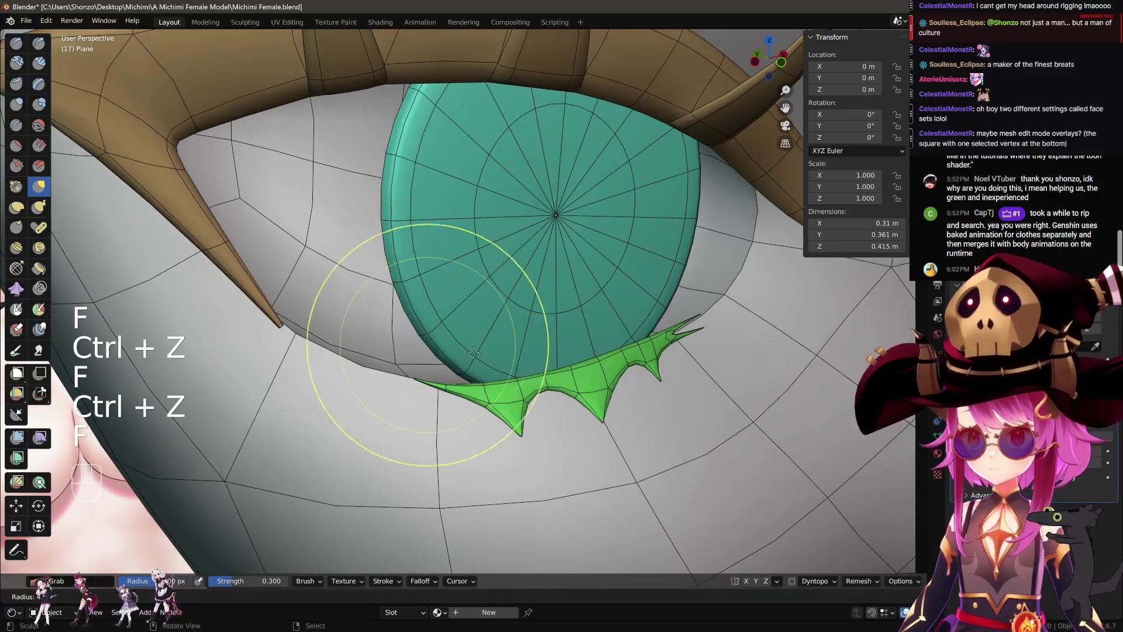
{"action": "key", "text": "ctrl+z"}
{"action": "key", "text": "ctrl+z"}
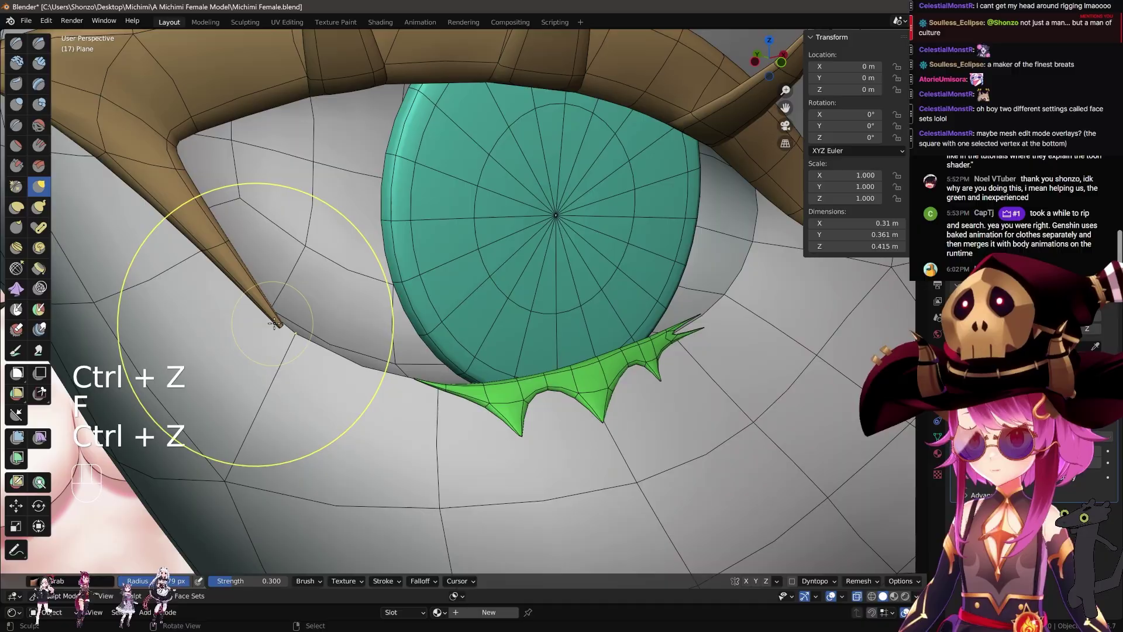
Try pulling the outer tip of the upper lash upward with the Grab brush, and undo the stroke
{"action": "mouse_move", "coordinate": [276, 321]}
{"action": "left_mouse_down"}
{"action": "mouse_move", "coordinate": [358, 193]}
{"action": "mouse_move", "coordinate": [346, 191]}
{"action": "left_mouse_up"}
{"action": "scroll", "coordinate": [328, 230], "scroll_direction": "down", "scroll_amount": 4}
{"action": "key", "text": "ctrl+z"}
Resize the Grab brush, try pulling the lower lashes upward in two strokes, and undo both
{"action": "key", "text": "f"}
{"action": "left_click", "coordinate": [329, 271]}
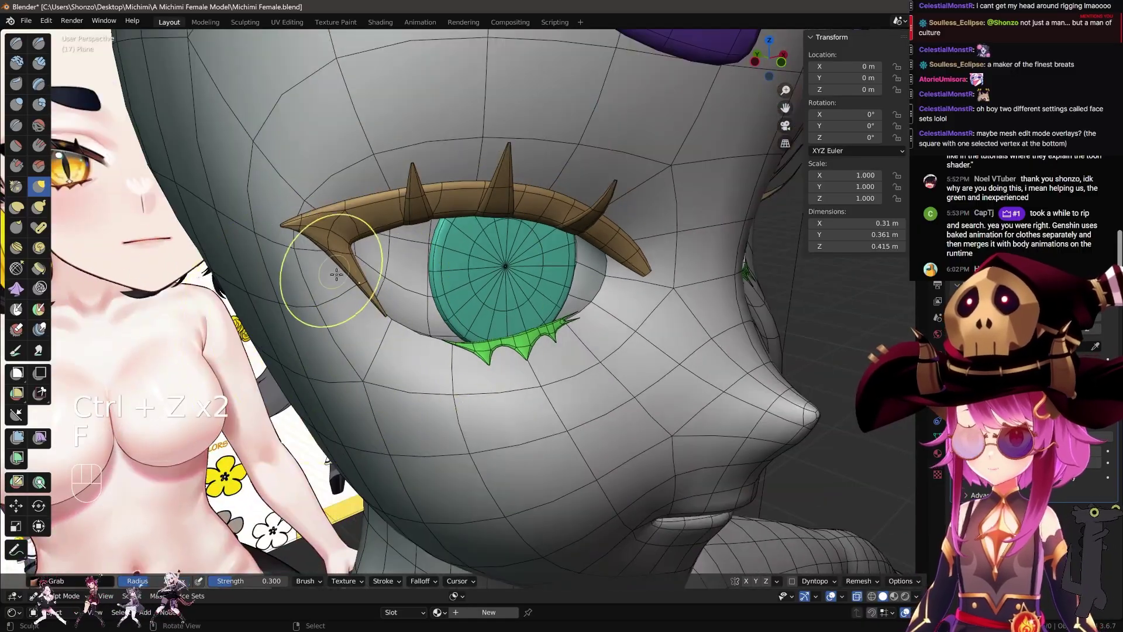
{"action": "scroll", "coordinate": [364, 311], "scroll_direction": "up", "scroll_amount": 5}
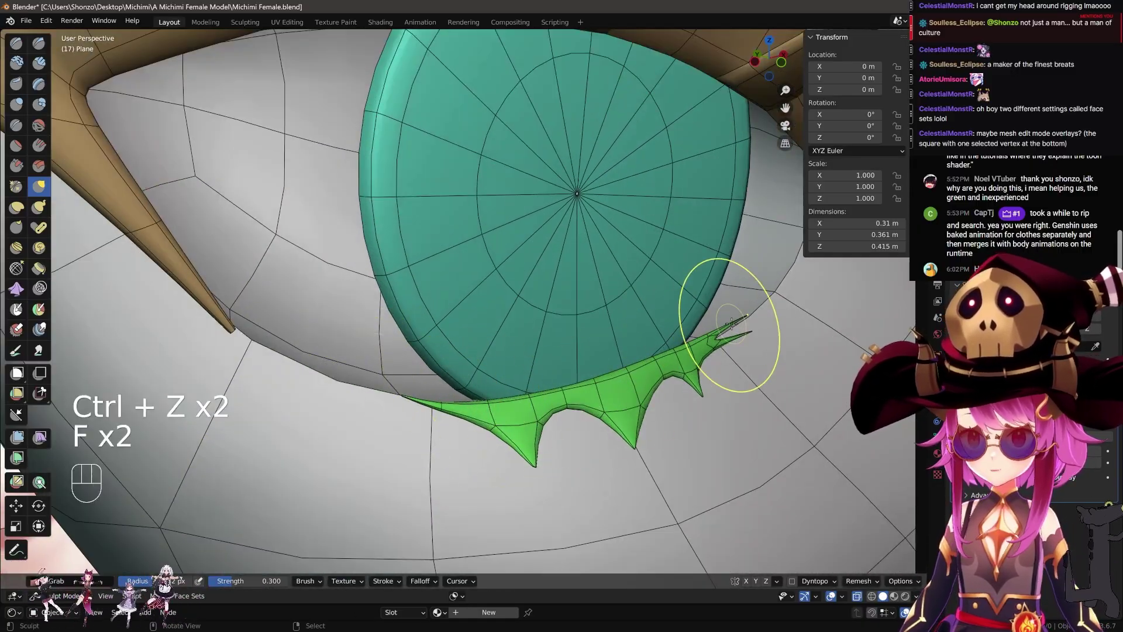
{"action": "left_click_drag", "start_coordinate": [518, 421], "coordinate": [512, 345]}
{"action": "key", "text": "ctrl+z"}
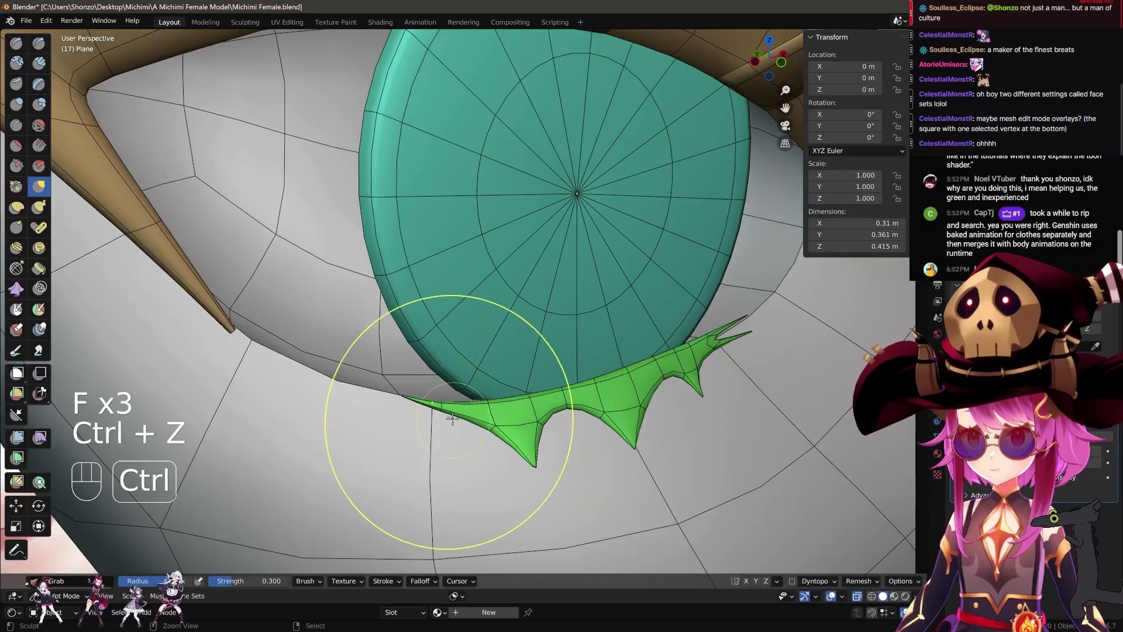
{"action": "mouse_move", "coordinate": [444, 412]}
{"action": "left_mouse_down"}
{"action": "mouse_move", "coordinate": [364, 288]}
{"action": "mouse_move", "coordinate": [422, 330]}
{"action": "left_mouse_up"}
{"action": "key", "text": "ctrl+z"}
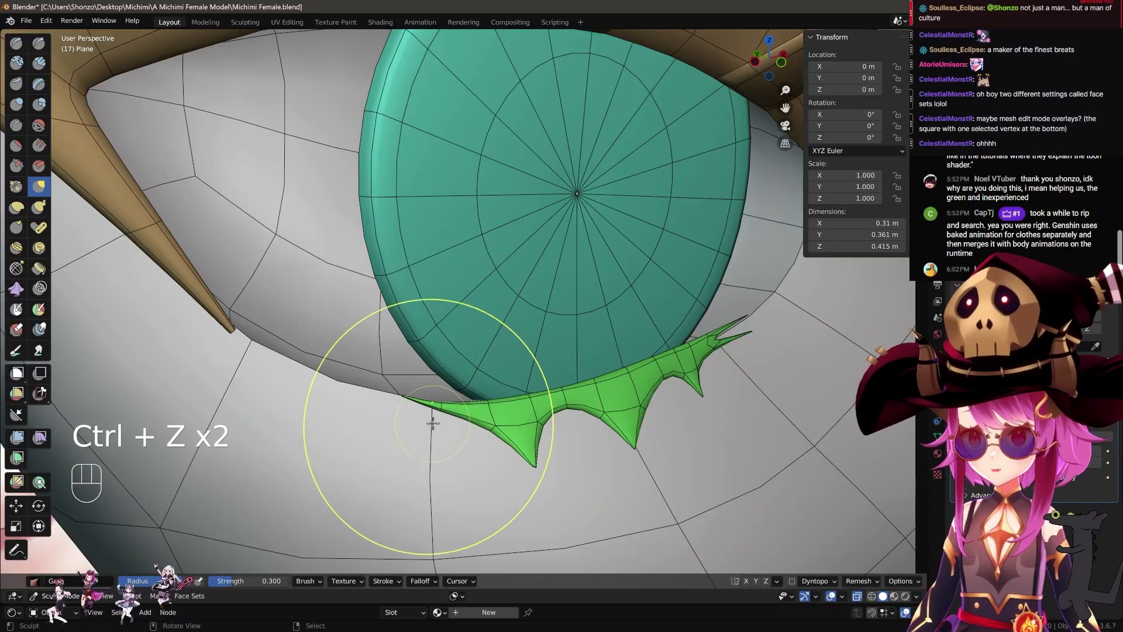
Try pulling the outer end of the lower lashes upward with the Grab brush, and undo the stroke
{"action": "mouse_move", "coordinate": [380, 428]}
{"action": "left_mouse_down"}
{"action": "mouse_move", "coordinate": [163, 554]}
{"action": "mouse_move", "coordinate": [555, 257]}
{"action": "mouse_move", "coordinate": [515, 351]}
{"action": "left_mouse_up"}
{"action": "key", "text": "ctrl+z"}
{"action": "key", "text": "q"}
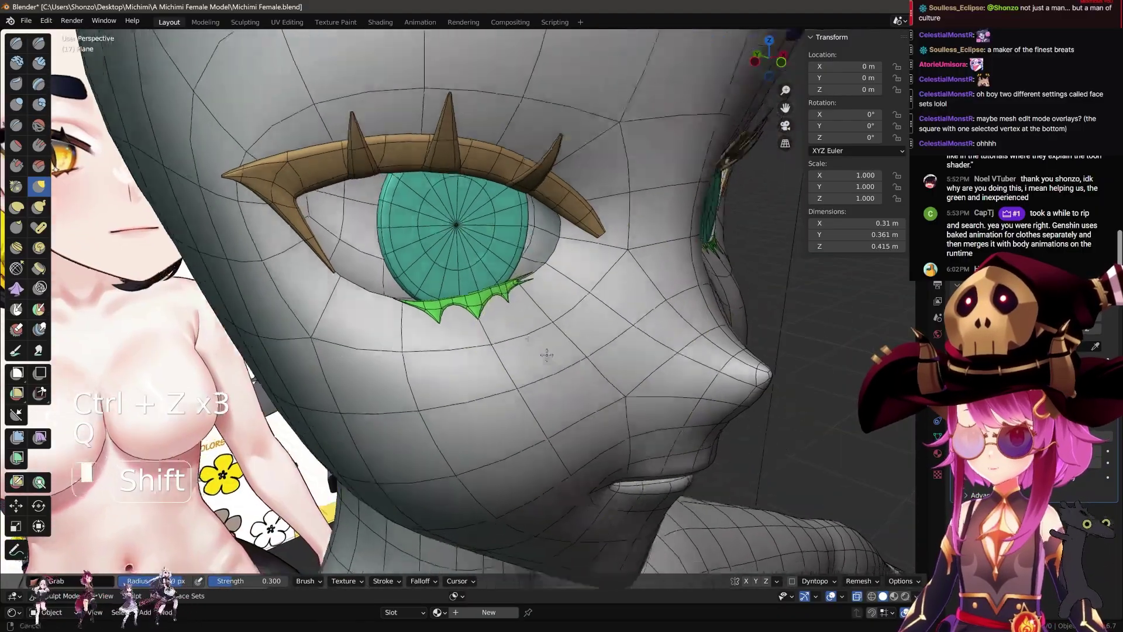
Select a patch of cheek faces in Edit Mode, hide the rest, make the patch a face set in Sculpt Mode, and show everything
{"action": "scroll", "coordinate": [468, 264], "scroll_direction": "up", "scroll_amount": 2}
{"action": "key", "text": "Tab"}
{"action": "middle_click_drag", "start_coordinate": [547, 355], "coordinate": [454, 257], "text": "shift"}
{"action": "key", "text": "ctrl+Tab"}
{"action": "right_click", "coordinate": [413, 299]}
{"action": "right_click", "coordinate": [357, 318], "text": "shift"}
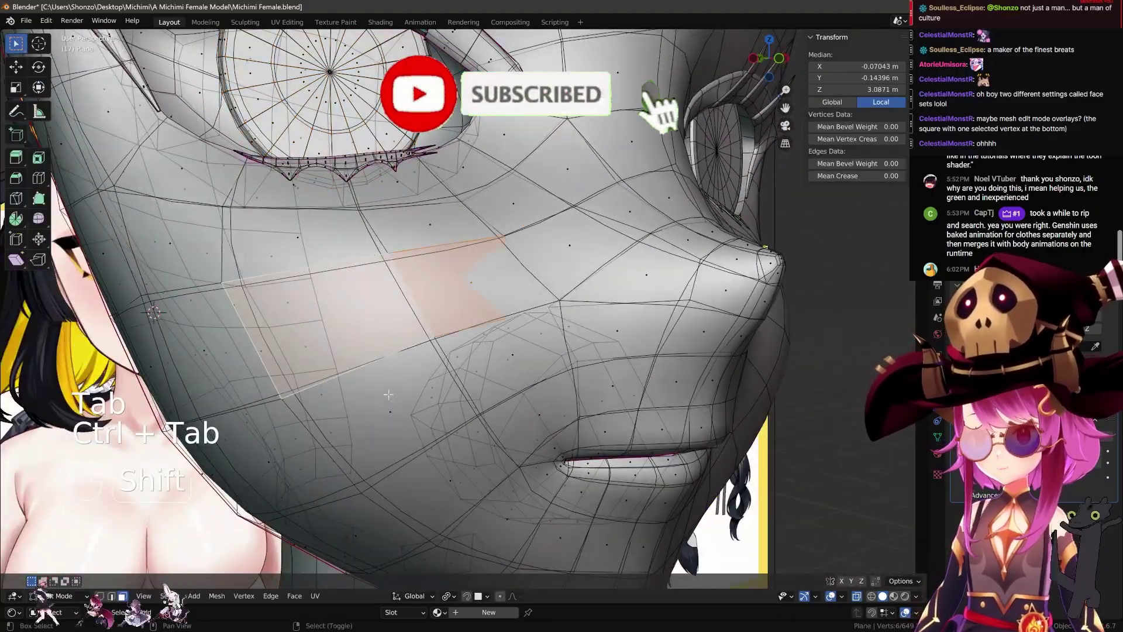
{"action": "right_click", "coordinate": [395, 400], "text": "shift"}
{"action": "right_click", "coordinate": [507, 360], "text": "shift"}
{"action": "middle_click_drag", "start_coordinate": [530, 389], "coordinate": [531, 374], "text": "shift"}
{"action": "key", "text": "shift+g"}
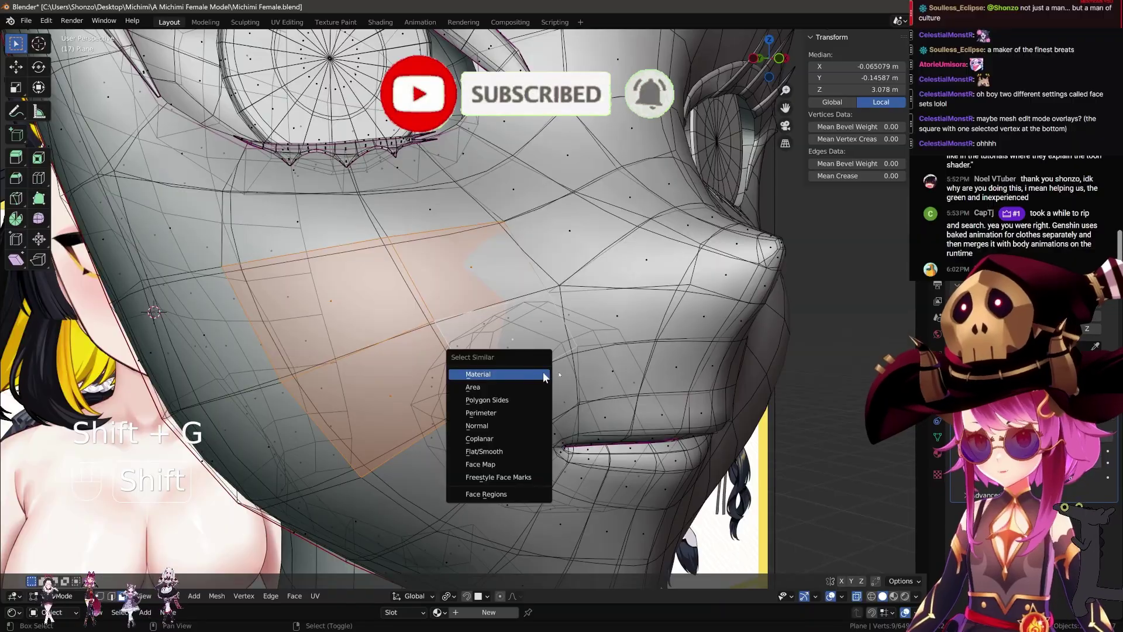
{"action": "key", "text": "shift+h"}
{"action": "key", "text": "Tab"}
{"action": "key", "text": "w"}
{"action": "key", "text": "h"}
{"action": "scroll", "coordinate": [413, 338], "scroll_direction": "down", "scroll_amount": 3}
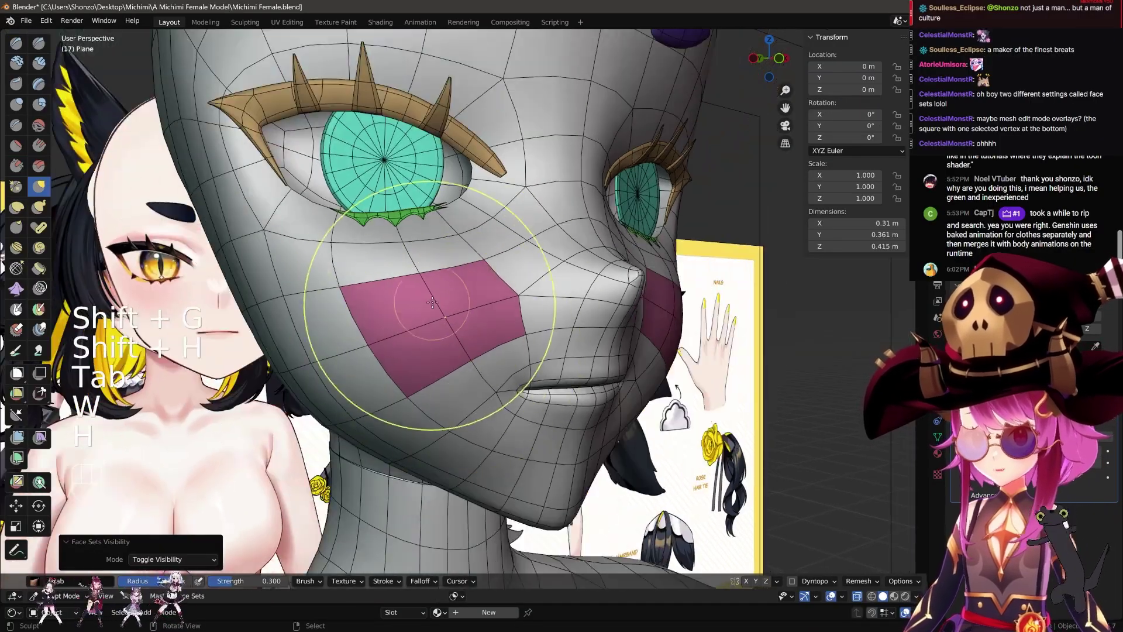
Select the head mesh as linked geometry, hide all unselected parts such as lashes and irises, and return to Sculpt Mode
{"action": "mouse_move", "coordinate": [430, 333]}
{"action": "middle_mouse_down"}
{"action": "mouse_move", "coordinate": [452, 338]}
{"action": "mouse_move", "coordinate": [439, 343]}
{"action": "mouse_move", "coordinate": [504, 331]}
{"action": "mouse_move", "coordinate": [445, 319]}
{"action": "mouse_move", "coordinate": [503, 316]}
{"action": "middle_mouse_up"}
{"action": "scroll", "coordinate": [438, 338], "scroll_direction": "up", "scroll_amount": 1}
{"action": "scroll", "coordinate": [439, 345], "scroll_direction": "up", "scroll_amount": 2}
{"action": "scroll", "coordinate": [447, 340], "scroll_direction": "down", "scroll_amount": 2}
{"action": "key", "text": "Tab"}
{"action": "key", "text": "ctrl+Tab"}
{"action": "left_click", "coordinate": [511, 314]}
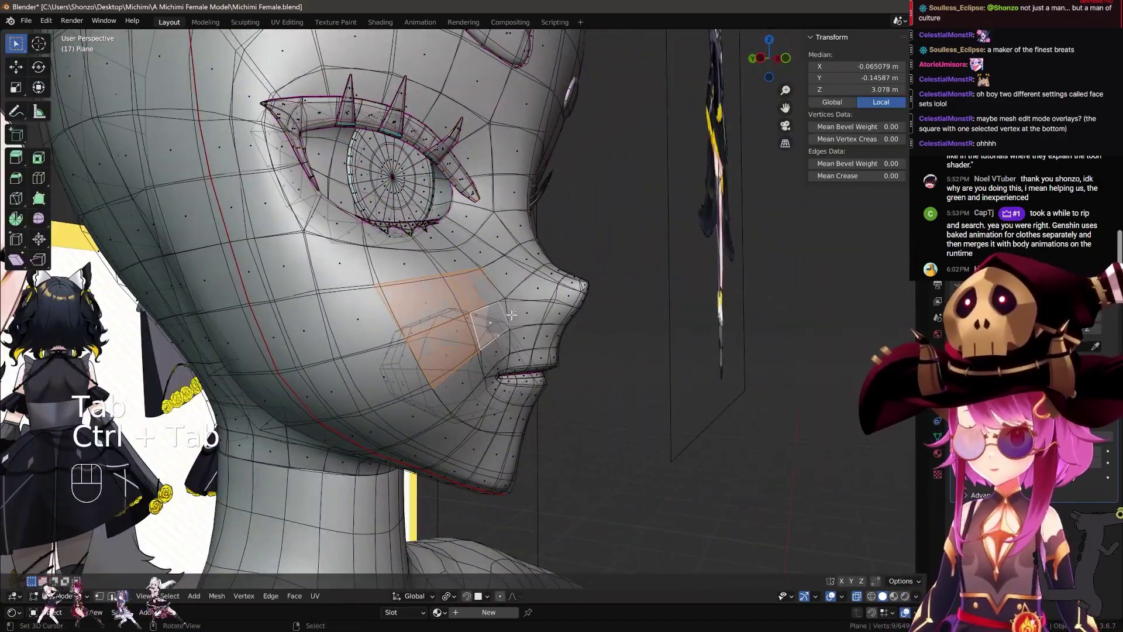
{"action": "key", "text": "a"}
{"action": "key", "text": "l"}
{"action": "key", "text": "shift+h"}
{"action": "key", "text": "Tab"}
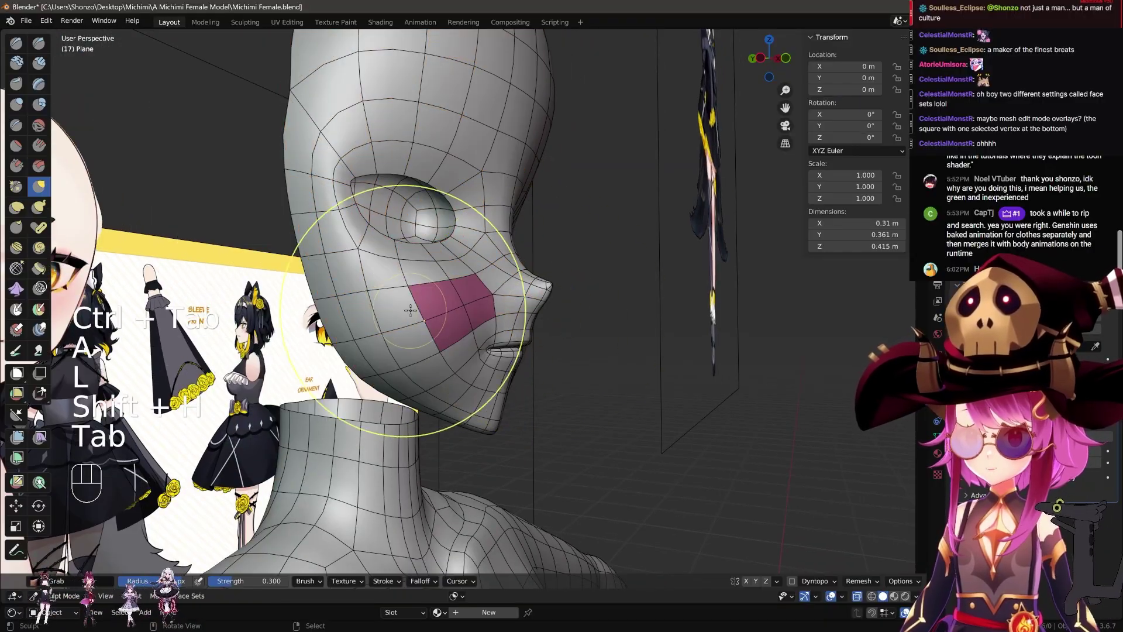
Mark the edge loop around the eye socket as a seam in Edit Mode
{"action": "key", "text": "Tab"}
{"action": "middle_click_drag", "start_coordinate": [413, 305], "coordinate": [416, 275], "text": "ctrl"}
{"action": "key", "text": "ctrl+Tab"}
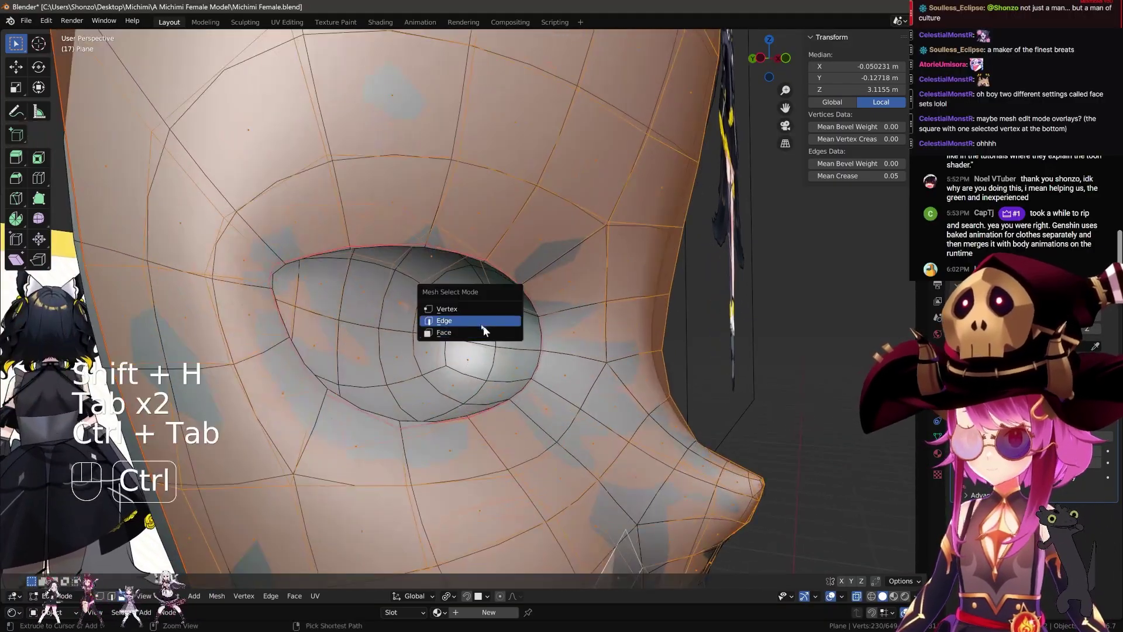
{"action": "left_click", "coordinate": [486, 322]}
{"action": "left_click", "coordinate": [489, 414], "text": "alt"}
{"action": "key", "text": "ctrl+e"}
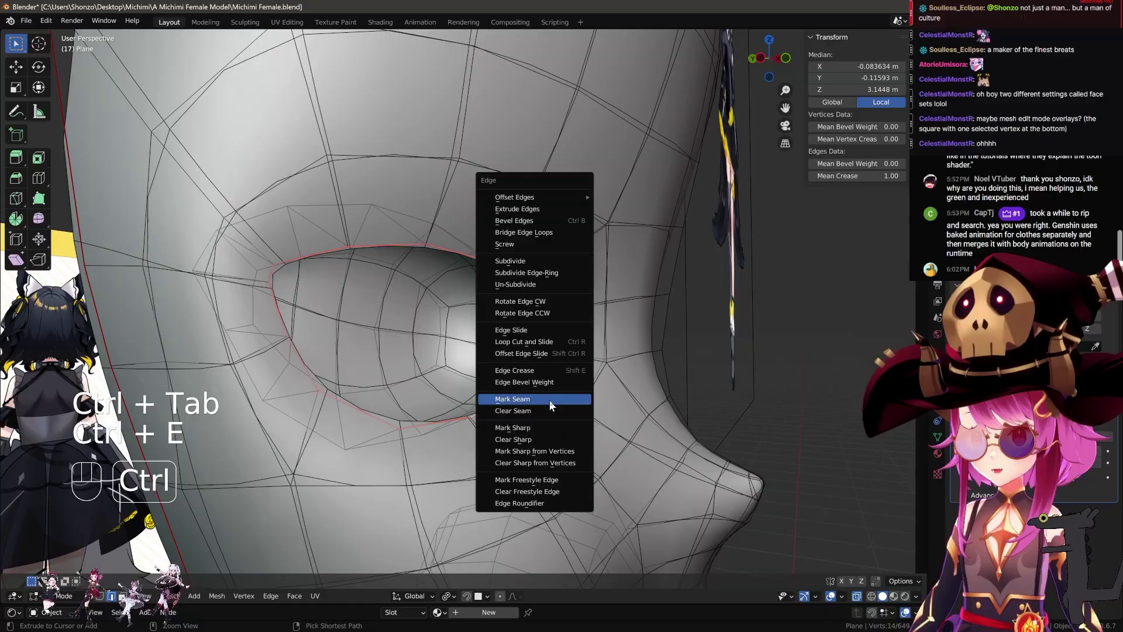
{"action": "left_click", "coordinate": [549, 400]}
Select the front face area as linked faces delimited by seams, isolate it, make it a face set in Sculpt Mode, and show everything
{"action": "key", "text": "ctrl+Tab"}
{"action": "left_click", "coordinate": [525, 419]}
{"action": "key", "text": "a"}
{"action": "key", "text": "a"}
{"action": "scroll", "coordinate": [535, 368], "scroll_direction": "down", "scroll_amount": 5}
{"action": "key", "text": "l"}
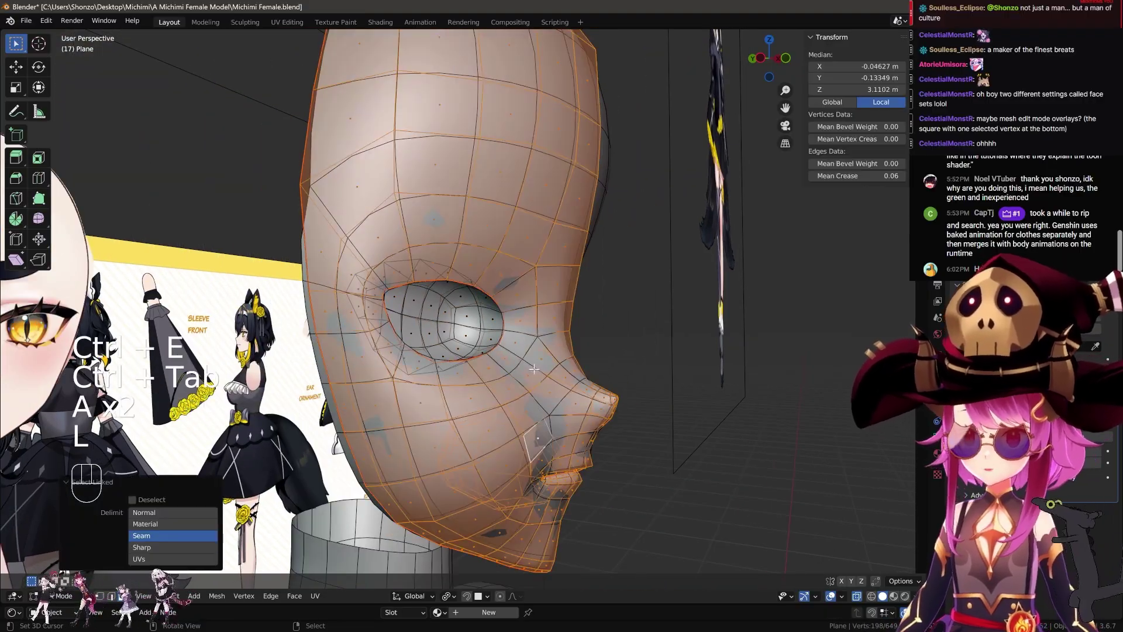
{"action": "key", "text": "shift+h"}
{"action": "key", "text": "Tab"}
{"action": "key", "text": "w"}
{"action": "key", "text": "h"}
{"action": "scroll", "coordinate": [530, 368], "scroll_direction": "up", "scroll_amount": 3}
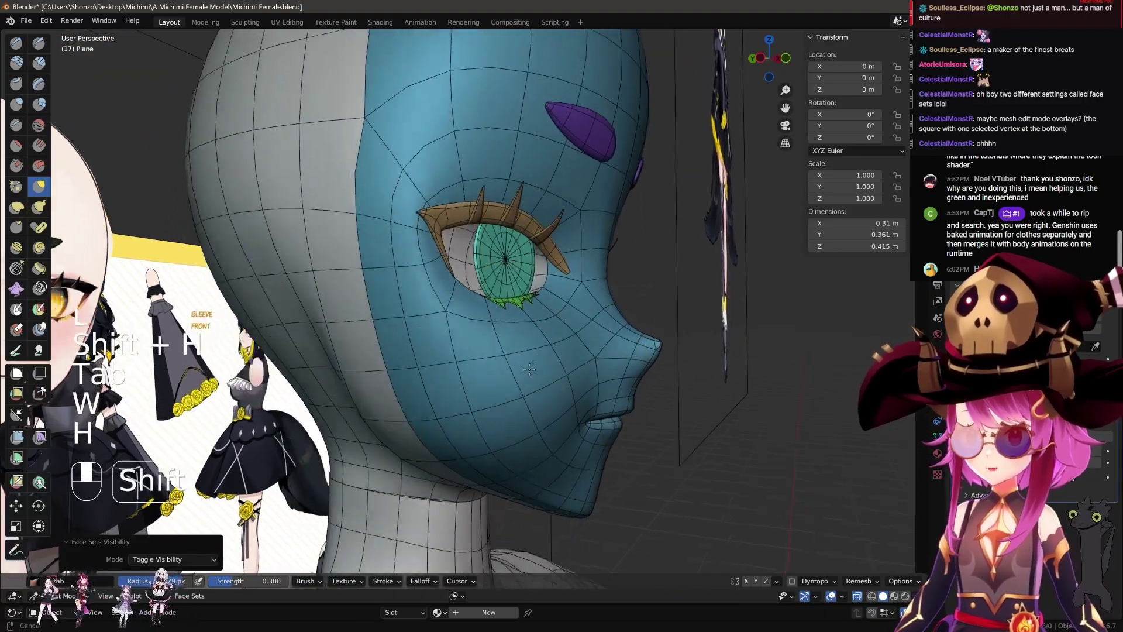
Enlarge the Grab brush, try pulling the side of the forehead near the face set border, and undo the stroke
{"action": "middle_click_drag", "start_coordinate": [530, 370], "coordinate": [567, 377], "text": "shift"}
{"action": "middle_click_drag", "start_coordinate": [567, 378], "coordinate": [568, 348]}
{"action": "middle_click_drag", "start_coordinate": [491, 88], "coordinate": [495, 200], "text": "shift"}
{"action": "mouse_move", "coordinate": [471, 272]}
{"action": "middle_mouse_down"}
{"action": "mouse_move", "coordinate": [516, 280]}
{"action": "mouse_move", "coordinate": [442, 297]}
{"action": "middle_mouse_up"}
{"action": "scroll", "coordinate": [515, 279], "scroll_direction": "up", "scroll_amount": 2}
{"action": "scroll", "coordinate": [442, 297], "scroll_direction": "down", "scroll_amount": 1}
{"action": "key", "text": "q"}
{"action": "key", "text": "f"}
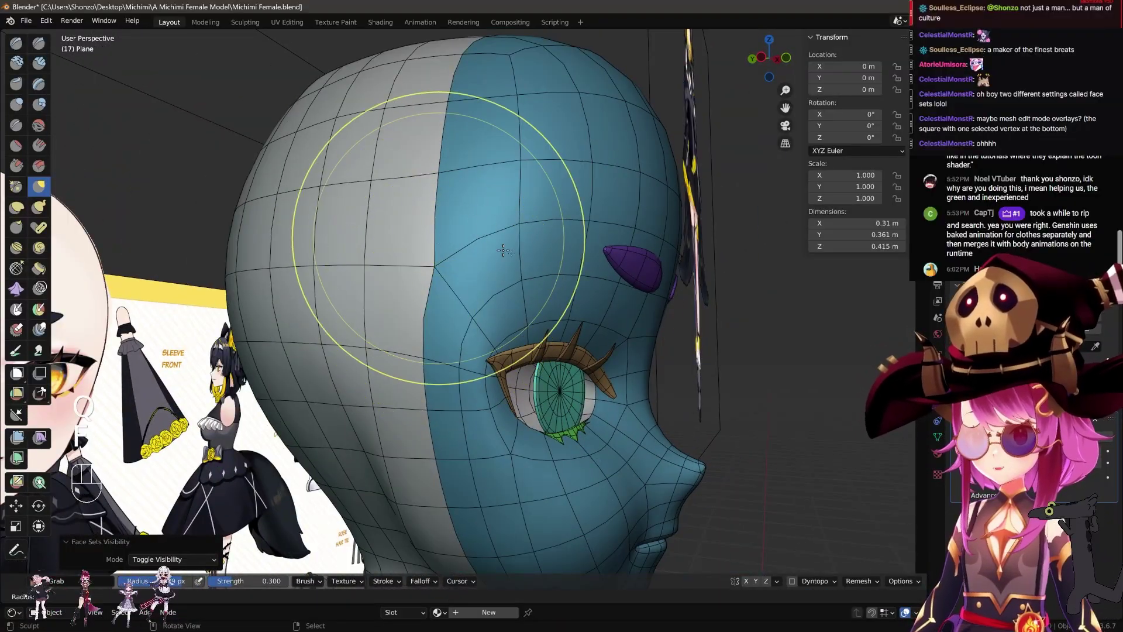
{"action": "left_click", "coordinate": [503, 251]}
{"action": "mouse_move", "coordinate": [502, 202]}
{"action": "left_mouse_down"}
{"action": "mouse_move", "coordinate": [477, 228]}
{"action": "mouse_move", "coordinate": [481, 262]}
{"action": "left_mouse_up"}
{"action": "key", "text": "ctrl+z"}
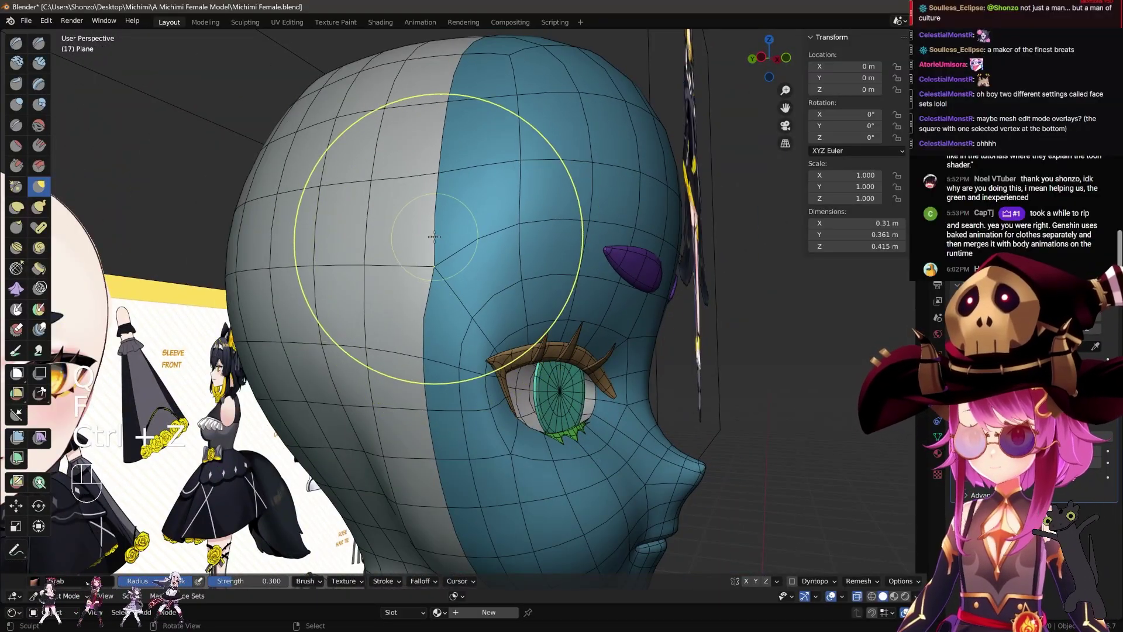
Toggle Face Sets Boundary Automasking, try pulling the head across the face set border with a resized Grab brush, and undo it
{"action": "key", "text": "q"}
{"action": "key", "text": "f"}
{"action": "left_click", "coordinate": [490, 183]}
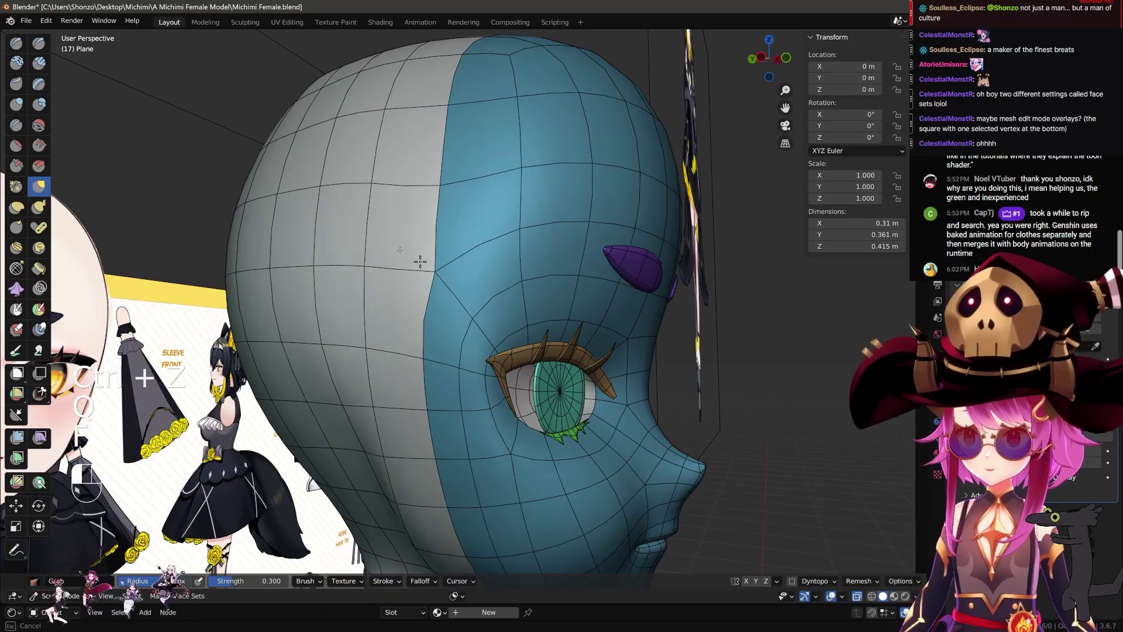
{"action": "mouse_move", "coordinate": [420, 262]}
{"action": "left_mouse_down"}
{"action": "mouse_move", "coordinate": [491, 234]}
{"action": "mouse_move", "coordinate": [583, 130]}
{"action": "mouse_move", "coordinate": [396, 246]}
{"action": "mouse_move", "coordinate": [502, 244]}
{"action": "left_mouse_up"}
{"action": "key", "text": "ctrl+z"}
{"action": "mouse_move", "coordinate": [503, 243]}
{"action": "middle_mouse_down", "text": "shift"}
{"action": "mouse_move", "coordinate": [492, 279]}
{"action": "mouse_move", "coordinate": [501, 330]}
{"action": "middle_mouse_up", "text": "shift"}
{"action": "scroll", "coordinate": [504, 325], "scroll_direction": "up", "scroll_amount": 2}
{"action": "key", "text": "ctrl+z"}
Try moving a single vertex on the side of the forehead in Edit Mode, cancelling both moves
{"action": "key", "text": "Tab"}
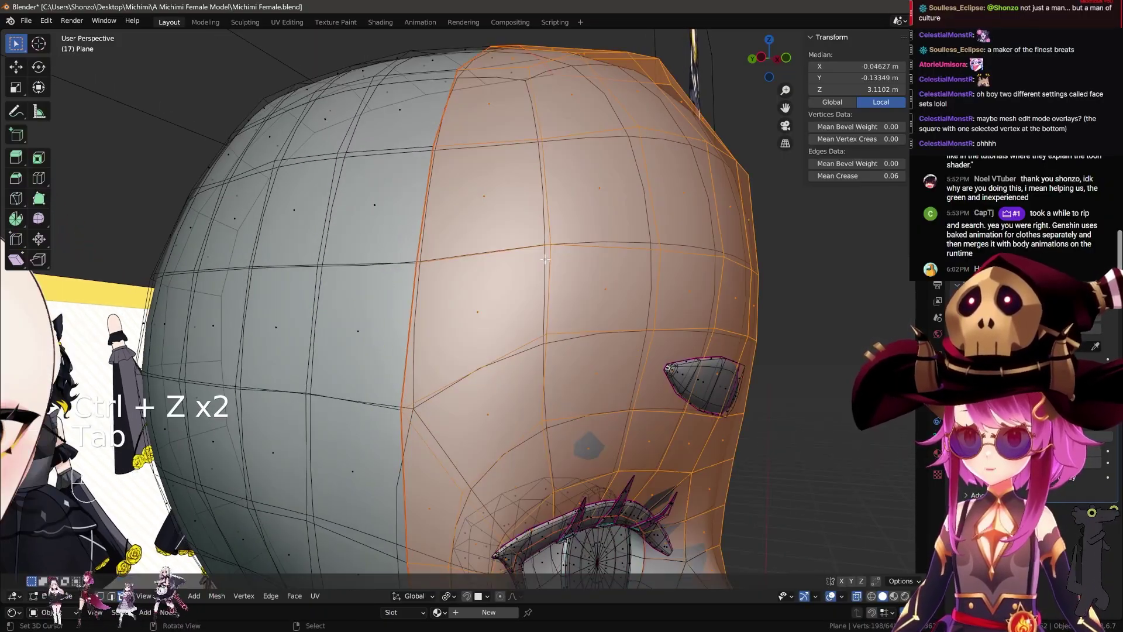
{"action": "key", "text": "ctrl+Tab"}
{"action": "left_click", "coordinate": [557, 202]}
{"action": "left_click", "coordinate": [549, 244]}
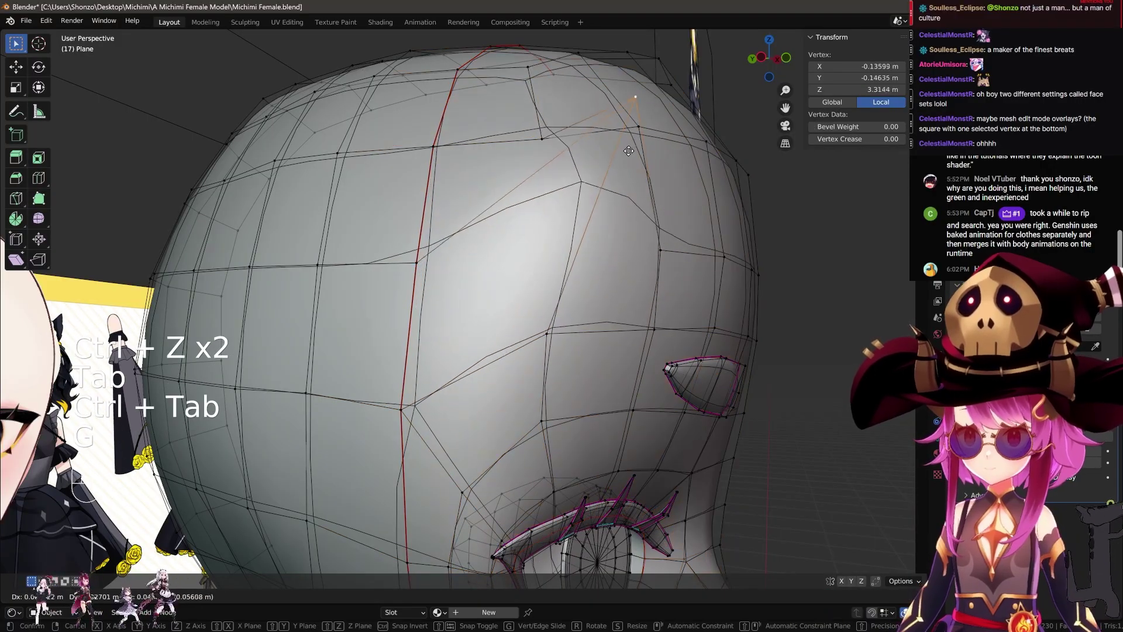
{"action": "key", "text": "g"}
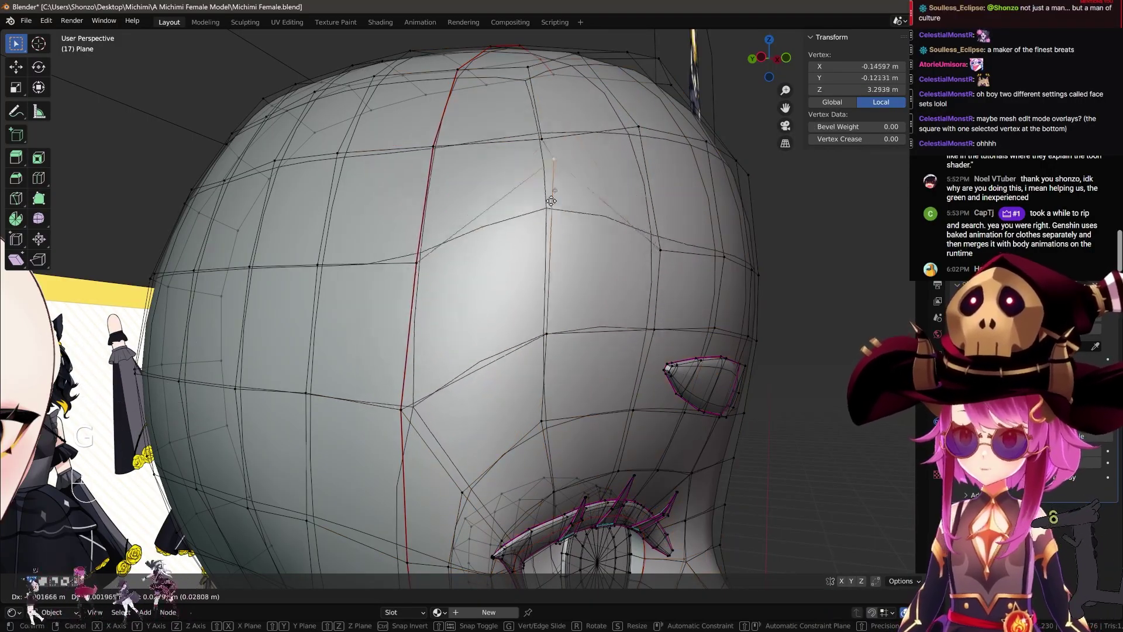
{"action": "right_click", "coordinate": [505, 288]}
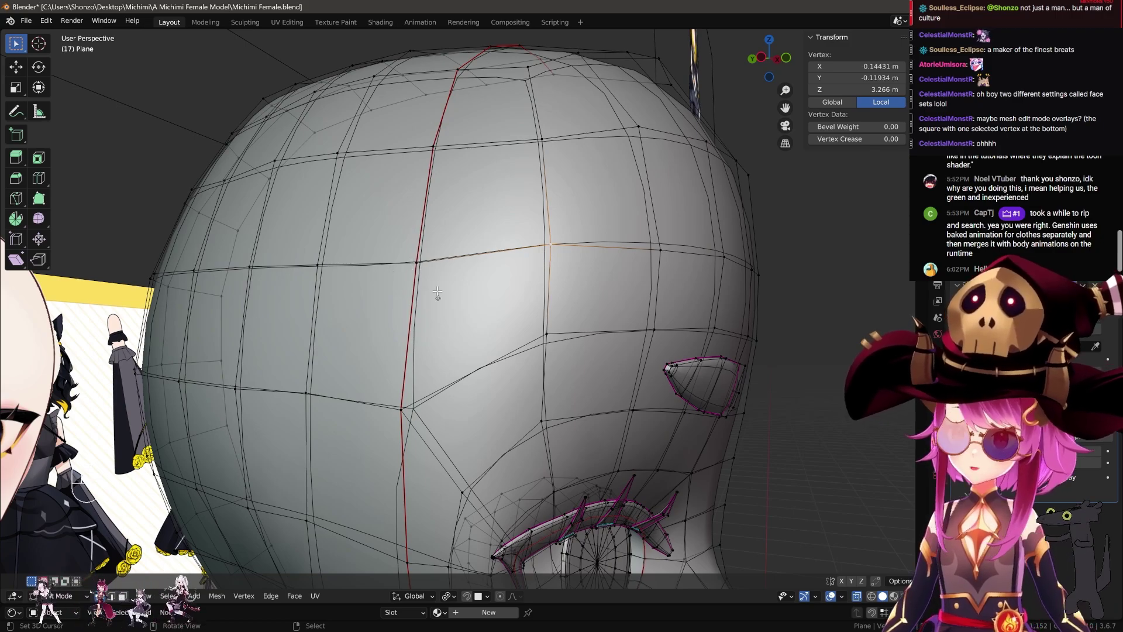
{"action": "key", "text": "g"}
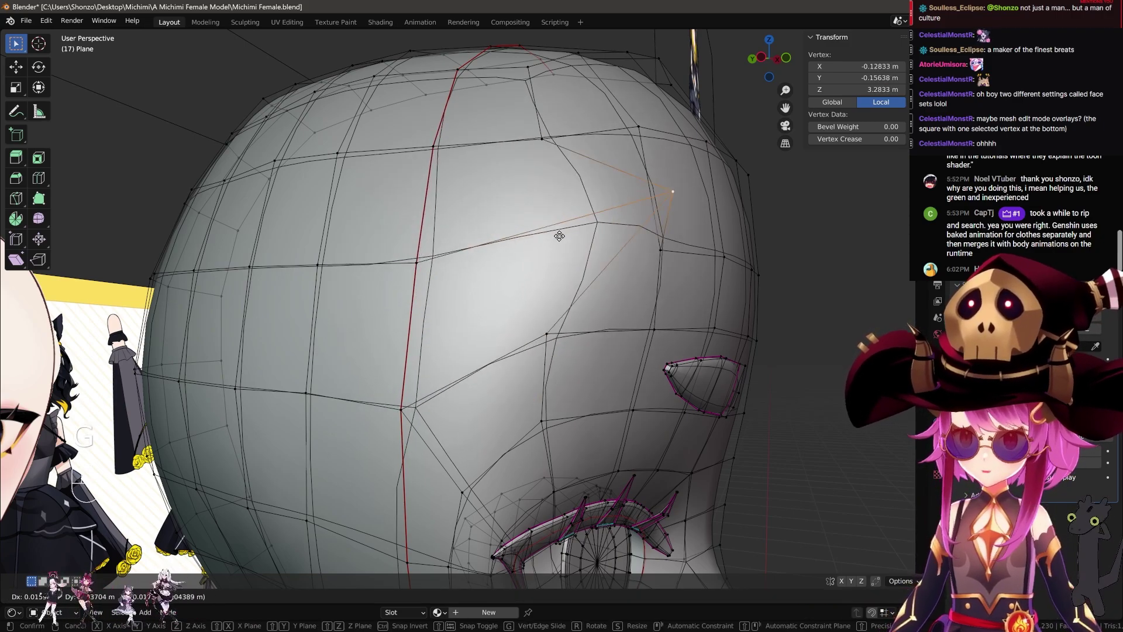
{"action": "right_click", "coordinate": [559, 236]}
Return to Sculpt Mode, try Grab strokes on the face set border and forehead with the automasking option toggled, and undo them
{"action": "key", "text": "Tab"}
{"action": "key", "text": "q"}
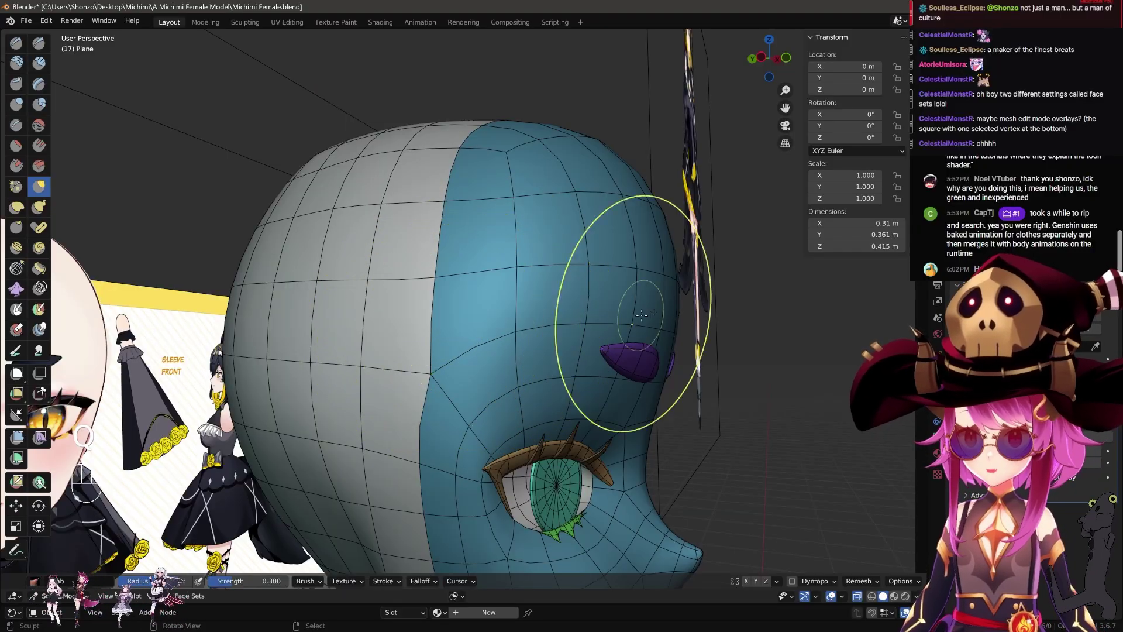
{"action": "key", "text": "q"}
{"action": "left_click", "coordinate": [446, 341]}
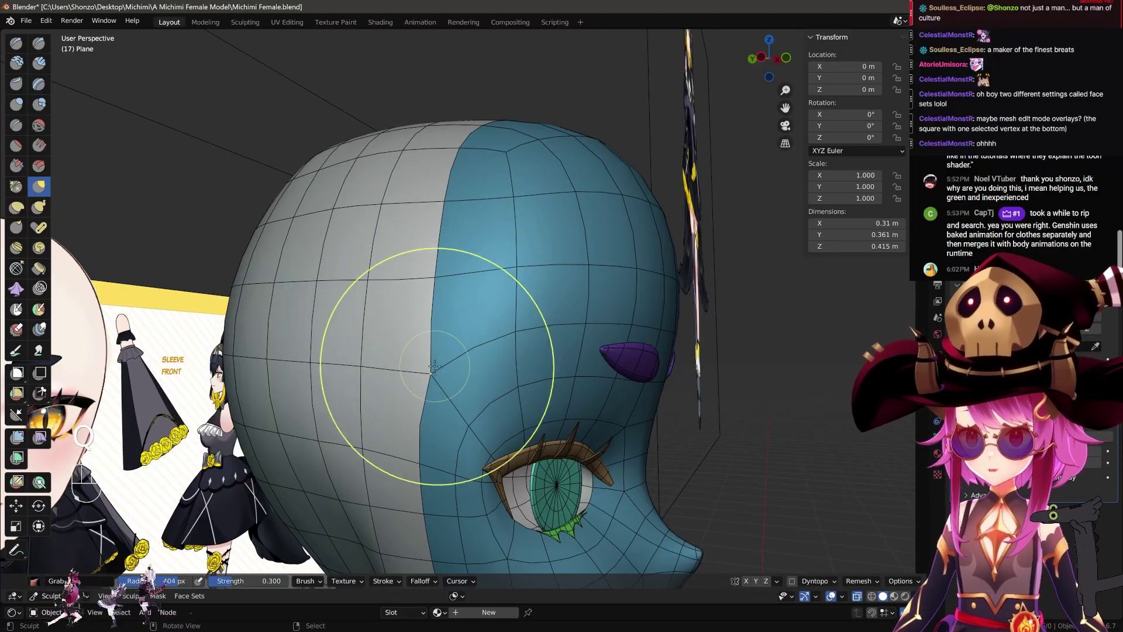
{"action": "key", "text": "ctrl+z"}
{"action": "left_click_drag", "start_coordinate": [504, 317], "coordinate": [533, 203]}
{"action": "key", "text": "f"}
{"action": "left_click", "coordinate": [510, 266]}
{"action": "key", "text": "ctrl+z"}
Try pulling the face set border around the temple with the Grab brush at several sizes, undoing the strokes
{"action": "key", "text": "f"}
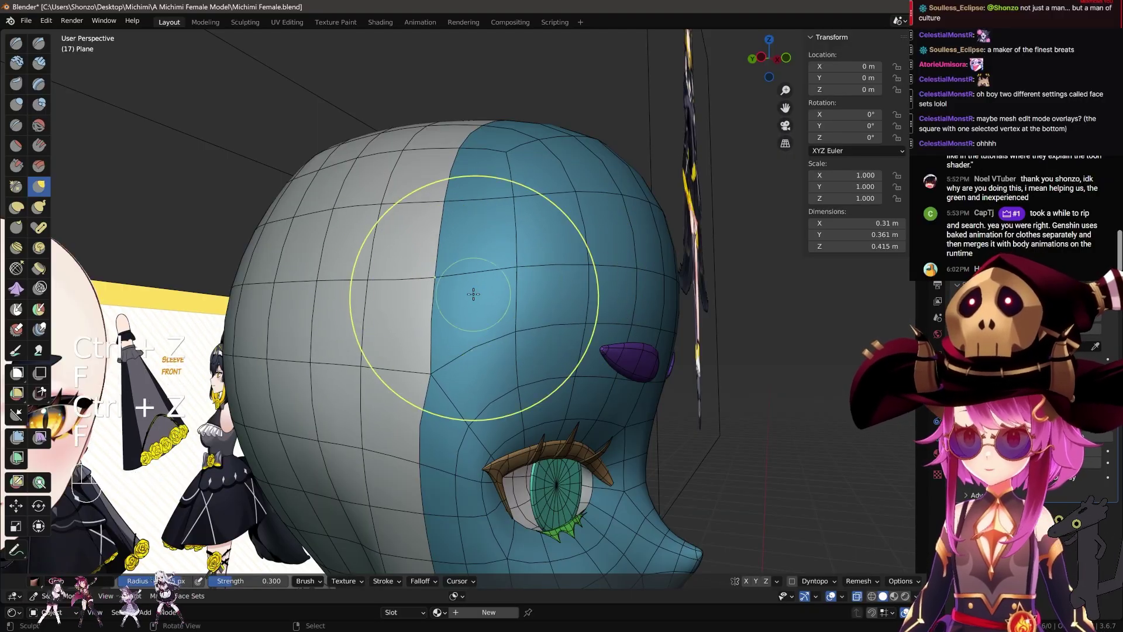
{"action": "left_click", "coordinate": [438, 287]}
{"action": "key", "text": "ctrl+z"}
{"action": "key", "text": "f"}
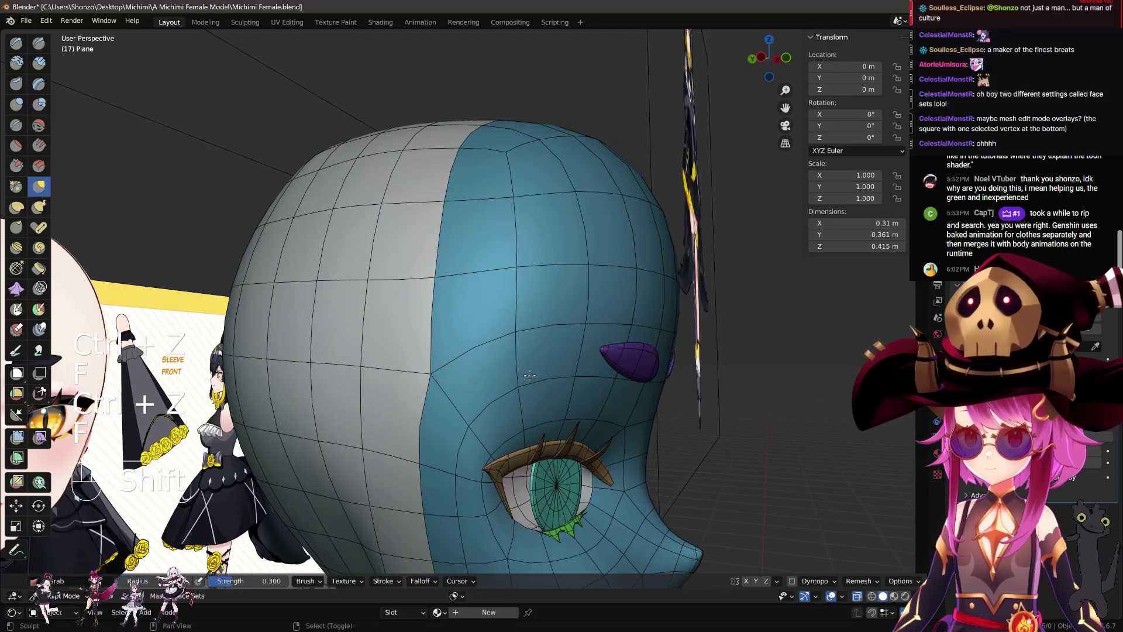
{"action": "middle_click_drag", "start_coordinate": [529, 375], "coordinate": [449, 271]}
{"action": "key", "text": "f"}
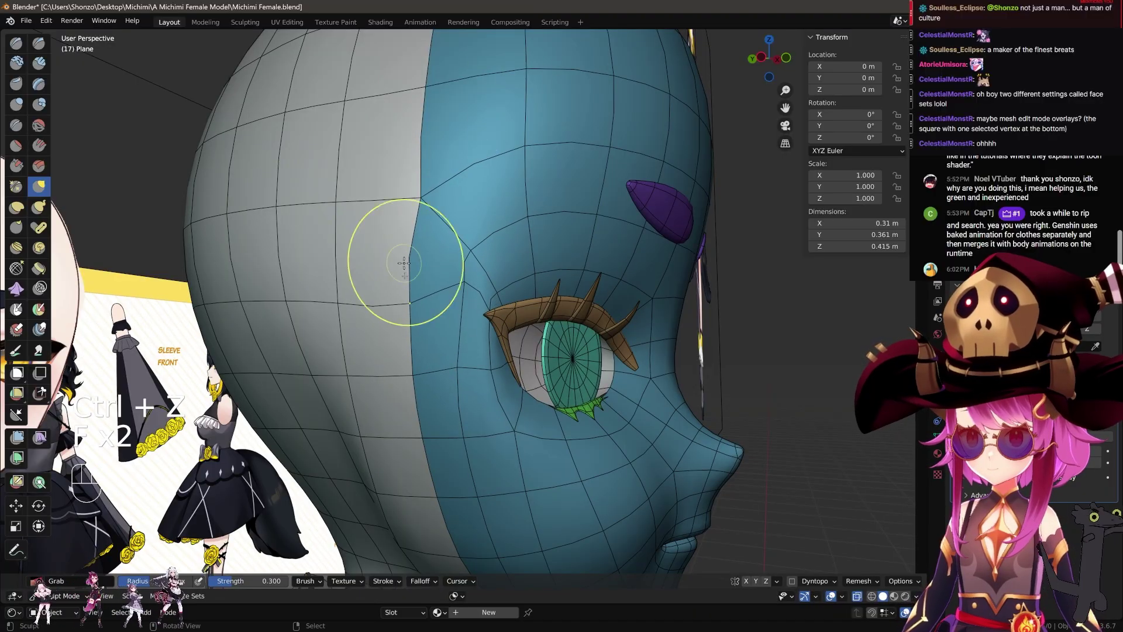
{"action": "key", "text": "Tab"}
{"action": "key", "text": "Tab"}
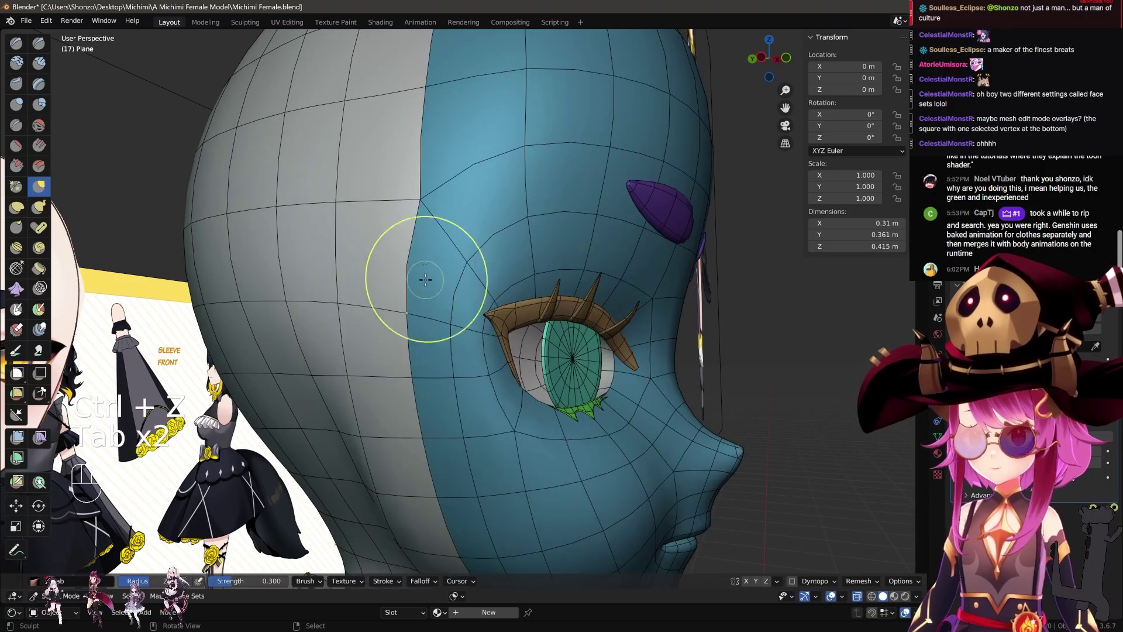
{"action": "middle_click_drag", "start_coordinate": [419, 283], "coordinate": [467, 317]}
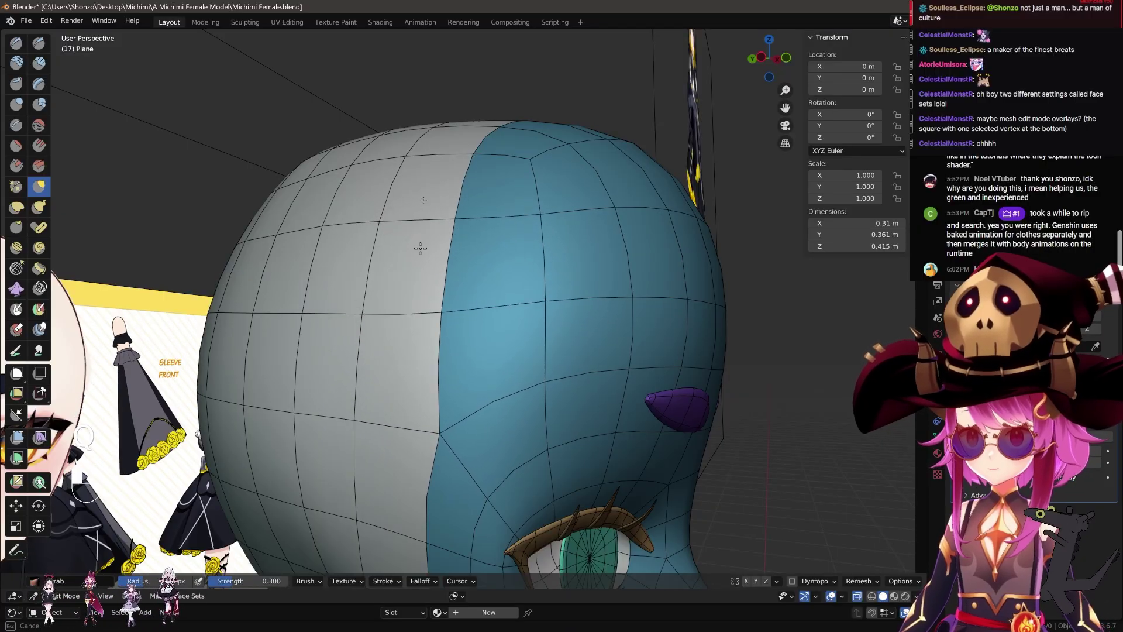
{"action": "key", "text": "ctrl+z"}
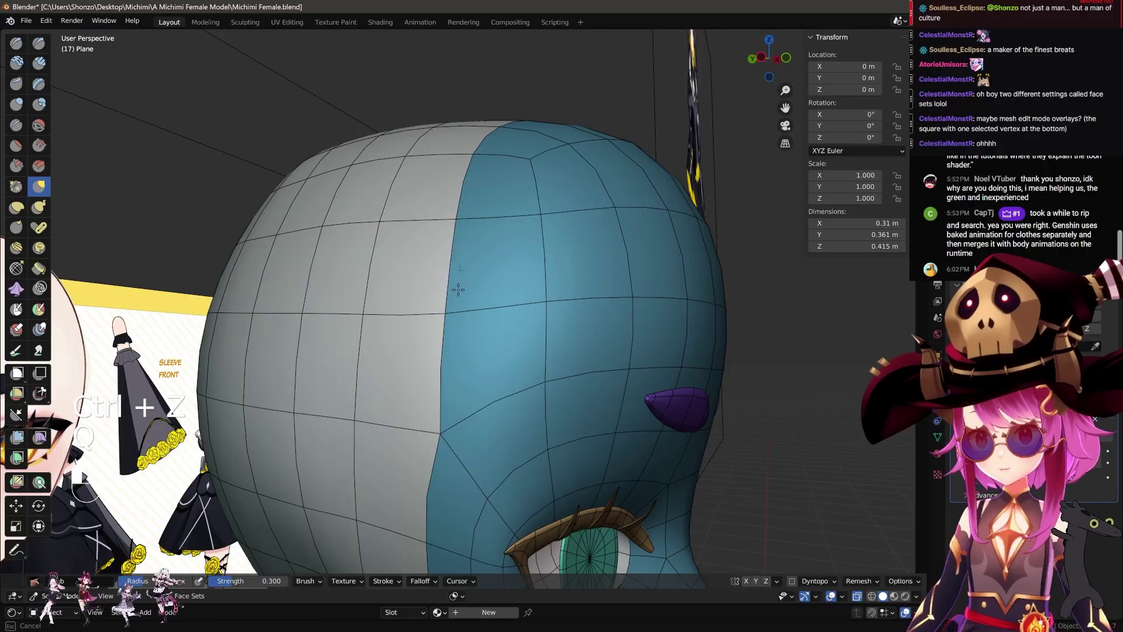
Toggle Face Sets Boundary Automasking and activate the Grab brush for the lower lashes
{"action": "left_click", "coordinate": [475, 383]}
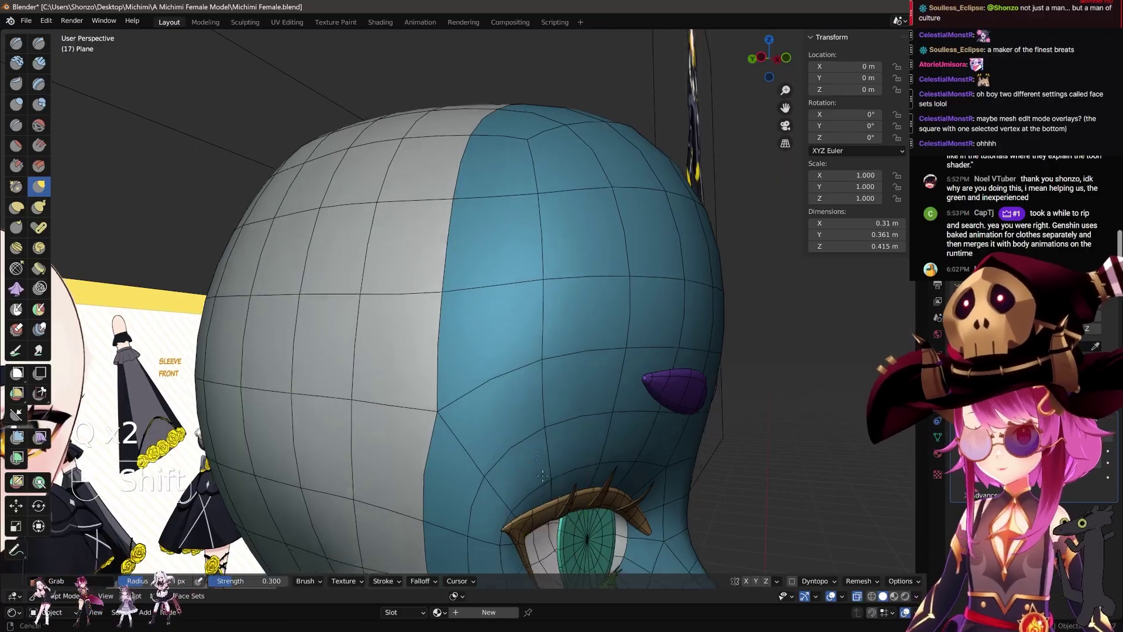
{"action": "middle_click_drag", "start_coordinate": [475, 383], "coordinate": [439, 431]}
{"action": "key", "text": "q"}
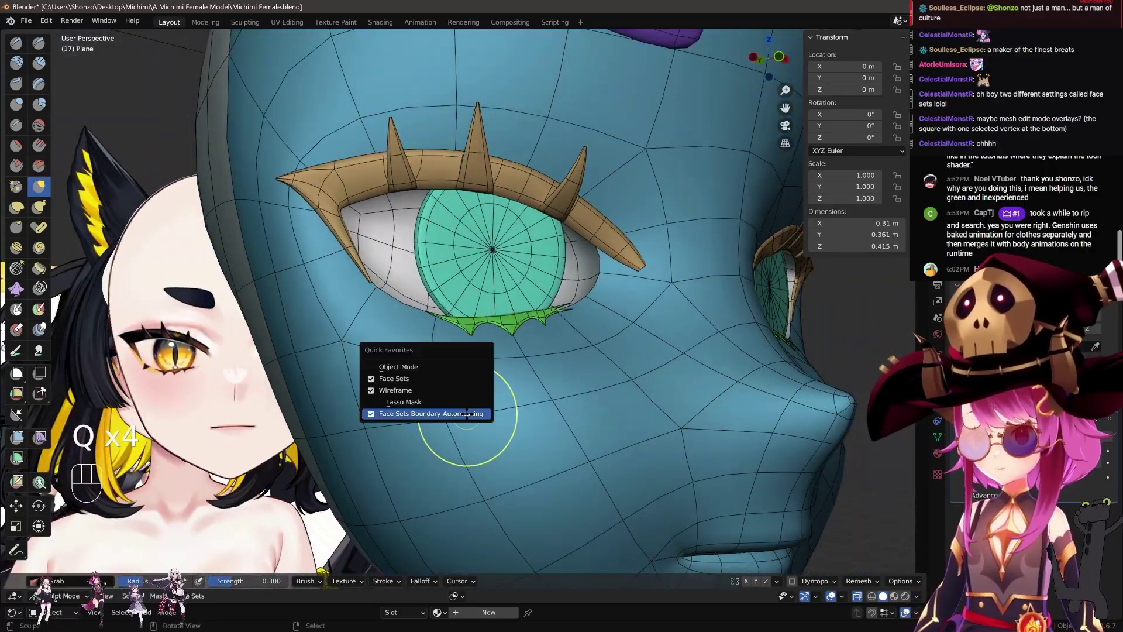
{"action": "mouse_move", "coordinate": [495, 404]}
{"action": "middle_mouse_down"}
{"action": "mouse_move", "coordinate": [544, 321]}
{"action": "mouse_move", "coordinate": [451, 388]}
{"action": "mouse_move", "coordinate": [535, 372]}
{"action": "middle_mouse_up"}
{"action": "scroll", "coordinate": [527, 345], "scroll_direction": "up", "scroll_amount": 3}
{"action": "scroll", "coordinate": [451, 388], "scroll_direction": "up", "scroll_amount": 4}
{"action": "middle_click_drag", "start_coordinate": [450, 377], "coordinate": [449, 368], "text": "shift"}
{"action": "key", "text": "g"}
{"action": "mouse_move", "coordinate": [450, 369]}
{"action": "middle_mouse_down"}
{"action": "mouse_move", "coordinate": [426, 331]}
{"action": "mouse_move", "coordinate": [476, 363]}
{"action": "mouse_move", "coordinate": [462, 313]}
{"action": "mouse_move", "coordinate": [494, 311]}
{"action": "middle_mouse_up"}
Resize the Grab brush and pull the upper of the two spike tips at the end of the lower lashes toward the face
{"action": "key", "text": "f"}
{"action": "left_click", "coordinate": [532, 278]}
{"action": "scroll", "coordinate": [503, 311], "scroll_direction": "up", "scroll_amount": 1}
{"action": "key", "text": "f"}
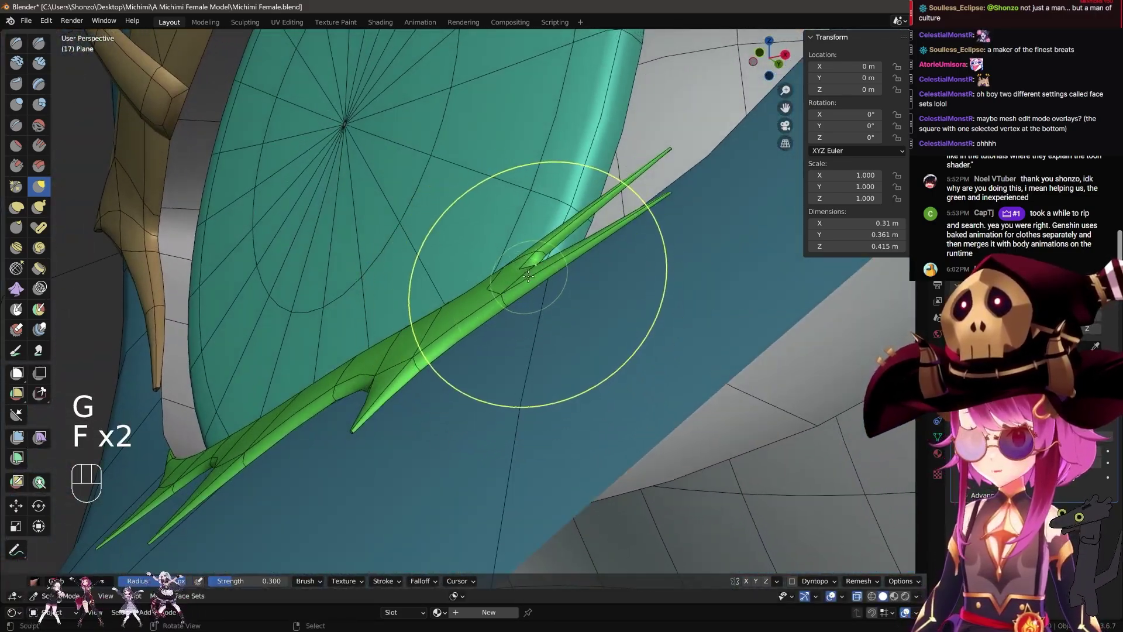
{"action": "left_click", "coordinate": [526, 280]}
{"action": "key", "text": "f"}
{"action": "key", "text": "f"}
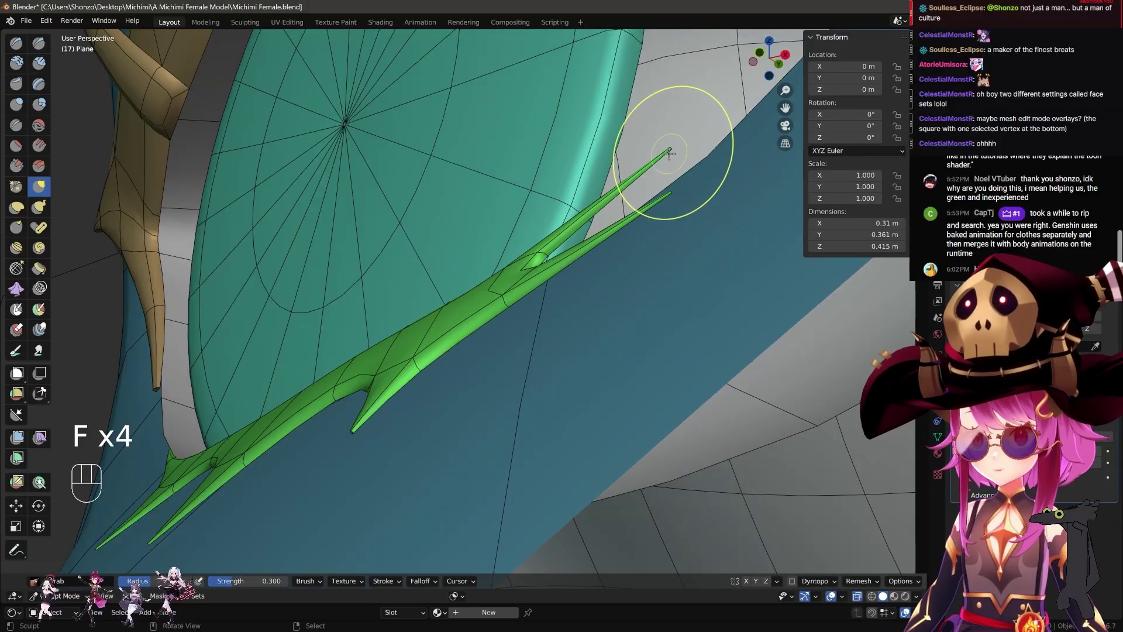
{"action": "left_click_drag", "start_coordinate": [669, 150], "coordinate": [721, 207]}
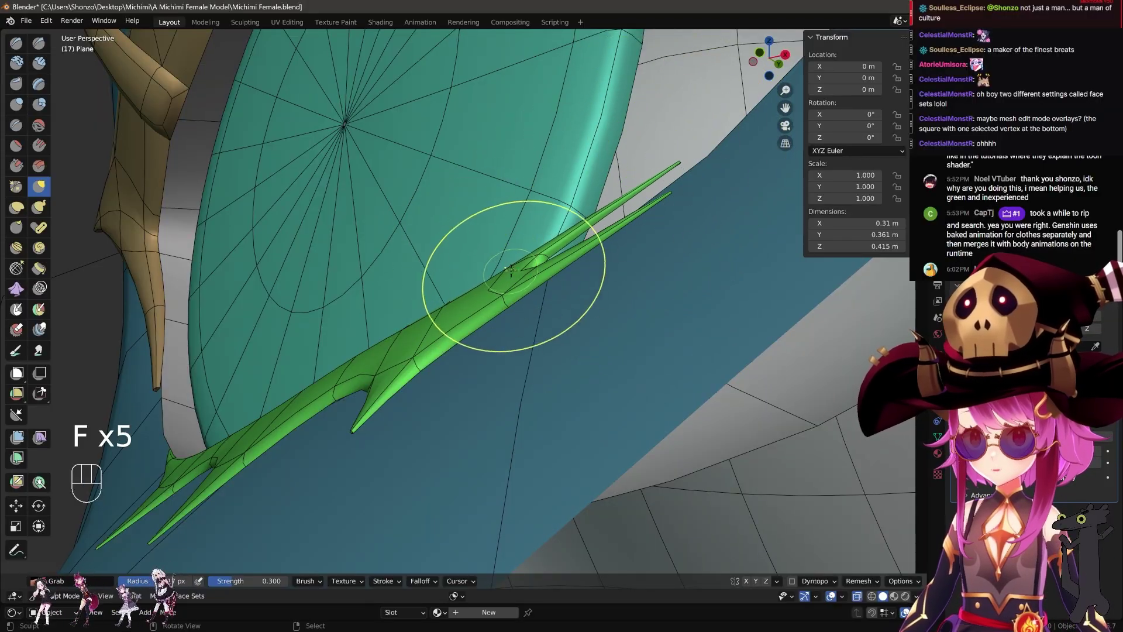
Pull the middle of the lower lashes closer to the eyelid in two Grab strokes, adjusting the brush size between them
{"action": "mouse_move", "coordinate": [479, 351]}
{"action": "middle_mouse_down"}
{"action": "mouse_move", "coordinate": [446, 381]}
{"action": "mouse_move", "coordinate": [496, 351]}
{"action": "mouse_move", "coordinate": [519, 298]}
{"action": "mouse_move", "coordinate": [484, 321]}
{"action": "middle_mouse_up"}
{"action": "key", "text": "f"}
{"action": "key", "text": "f"}
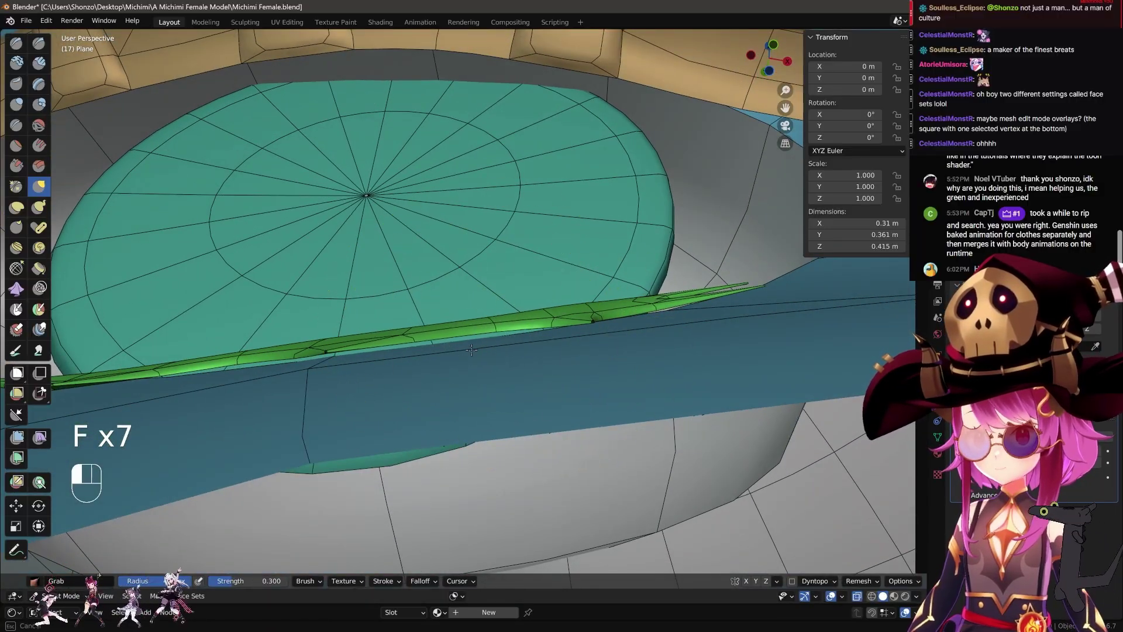
{"action": "left_click_drag", "start_coordinate": [420, 332], "coordinate": [429, 335]}
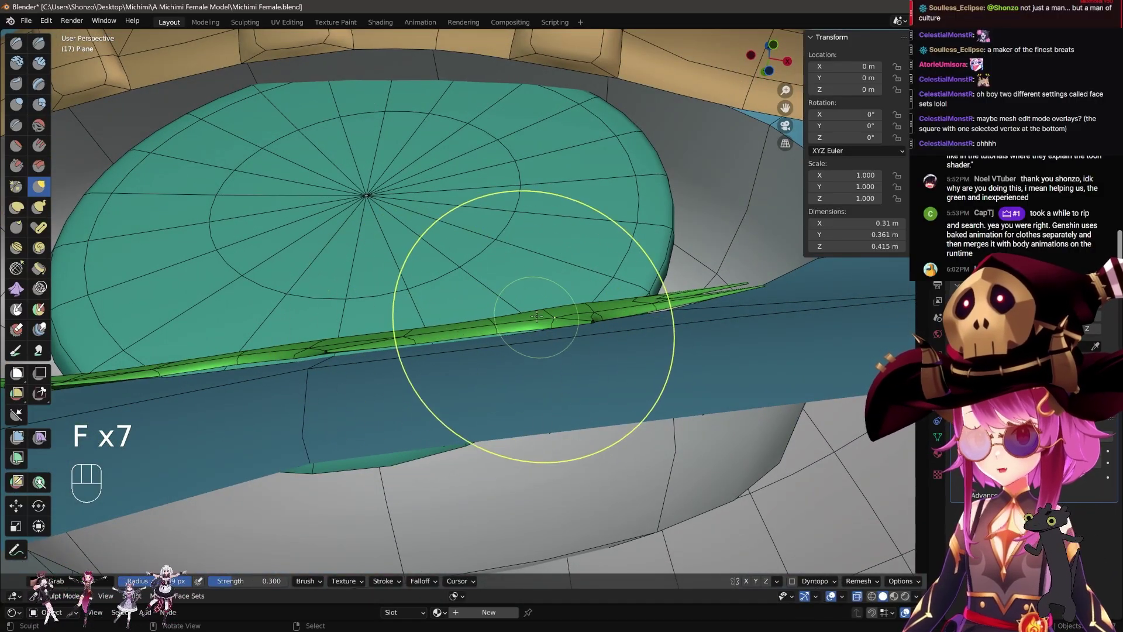
{"action": "key", "text": "f"}
{"action": "left_click", "coordinate": [537, 309]}
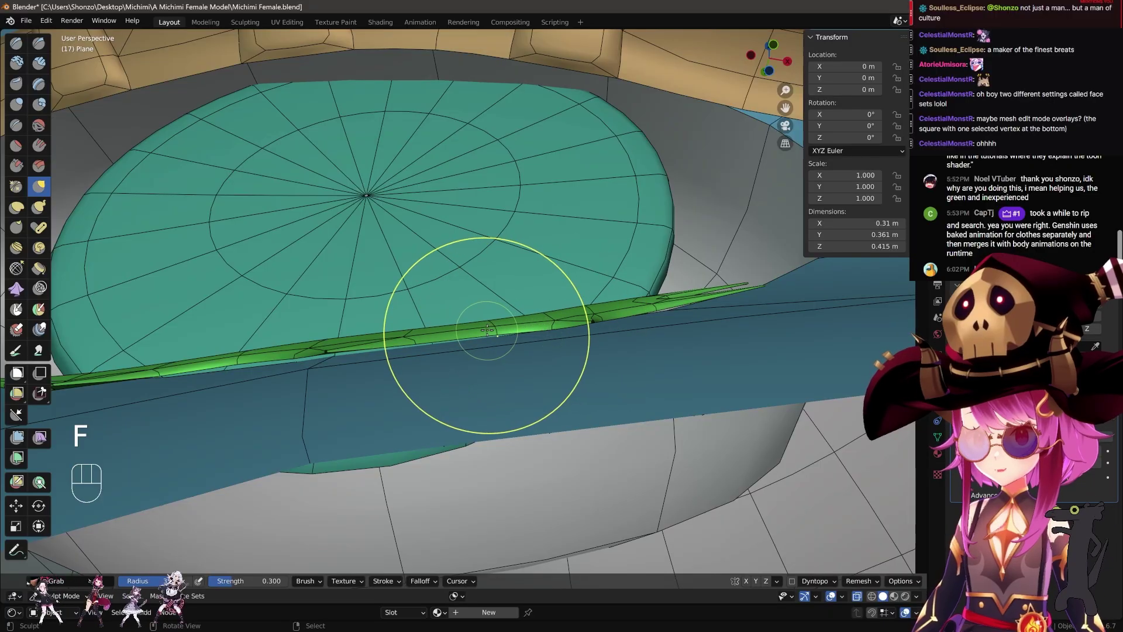
{"action": "left_click_drag", "start_coordinate": [429, 338], "coordinate": [428, 342]}
Resize the Grab brush, pull the adjacent section of the lower lashes toward the eyelid, and undo the last stroke
{"action": "middle_click_drag", "start_coordinate": [269, 351], "coordinate": [436, 346], "text": "shift"}
{"action": "key", "text": "f"}
{"action": "left_click", "coordinate": [459, 354]}
{"action": "left_click_drag", "start_coordinate": [423, 349], "coordinate": [429, 361]}
{"action": "key", "text": "f"}
{"action": "mouse_move", "coordinate": [326, 384]}
{"action": "middle_mouse_down", "text": "shift"}
{"action": "mouse_move", "coordinate": [456, 365]}
{"action": "mouse_move", "coordinate": [401, 369]}
{"action": "mouse_move", "coordinate": [524, 419]}
{"action": "mouse_move", "coordinate": [449, 381]}
{"action": "middle_mouse_up", "text": "shift"}
{"action": "left_click", "coordinate": [454, 354]}
{"action": "key", "text": "f"}
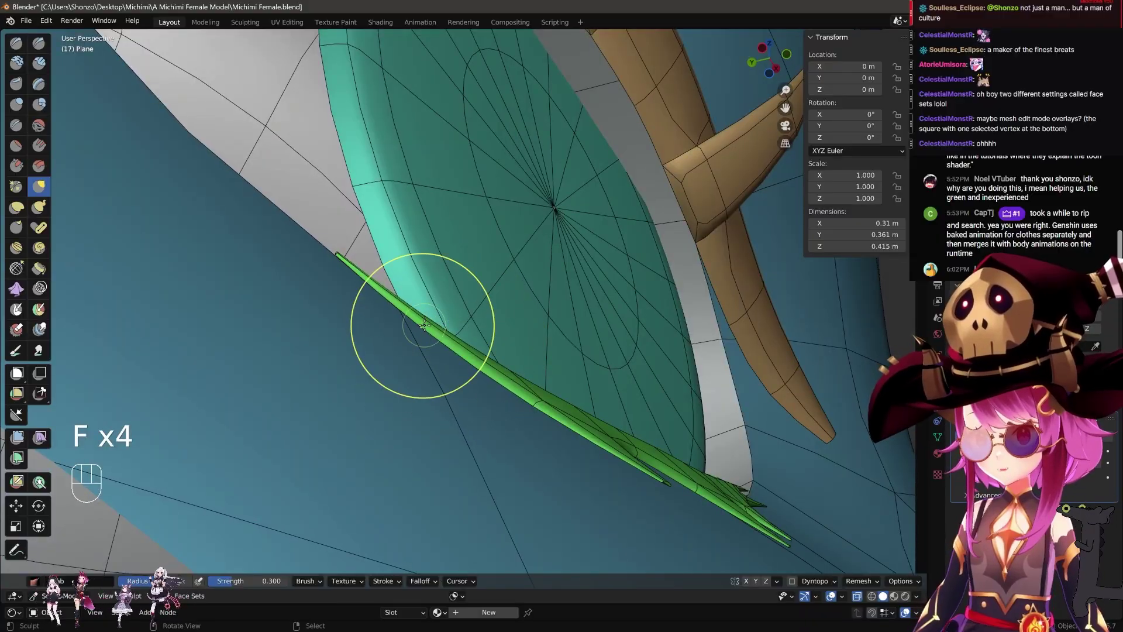
{"action": "key", "text": "ctrl+z"}
Select an edge loop beside a lower lash spike in Edit Mode, and rotate and scale it
{"action": "mouse_move", "coordinate": [424, 324]}
{"action": "middle_mouse_down", "text": "shift"}
{"action": "mouse_move", "coordinate": [321, 313]}
{"action": "mouse_move", "coordinate": [449, 228]}
{"action": "mouse_move", "coordinate": [530, 194]}
{"action": "mouse_move", "coordinate": [479, 335]}
{"action": "mouse_move", "coordinate": [270, 364]}
{"action": "middle_mouse_up", "text": "shift"}
{"action": "key", "text": "f"}
{"action": "left_click", "coordinate": [321, 313]}
{"action": "key", "text": "Tab"}
{"action": "scroll", "coordinate": [530, 194], "scroll_direction": "up", "scroll_amount": 2}
{"action": "key", "text": "ctrl+Tab"}
{"action": "key", "text": "a"}
{"action": "right_click", "coordinate": [508, 214], "text": "alt"}
{"action": "key", "text": "r"}
{"action": "left_click", "coordinate": [540, 356]}
{"action": "key", "text": "s"}
{"action": "left_click", "coordinate": [534, 349]}
Scale the edge loop at the lower lash spike's tip and return to Sculpt Mode
{"action": "right_click", "coordinate": [615, 299], "text": "alt"}
{"action": "key", "text": "s"}
{"action": "left_click", "coordinate": [643, 359]}
{"action": "key", "text": "Tab"}
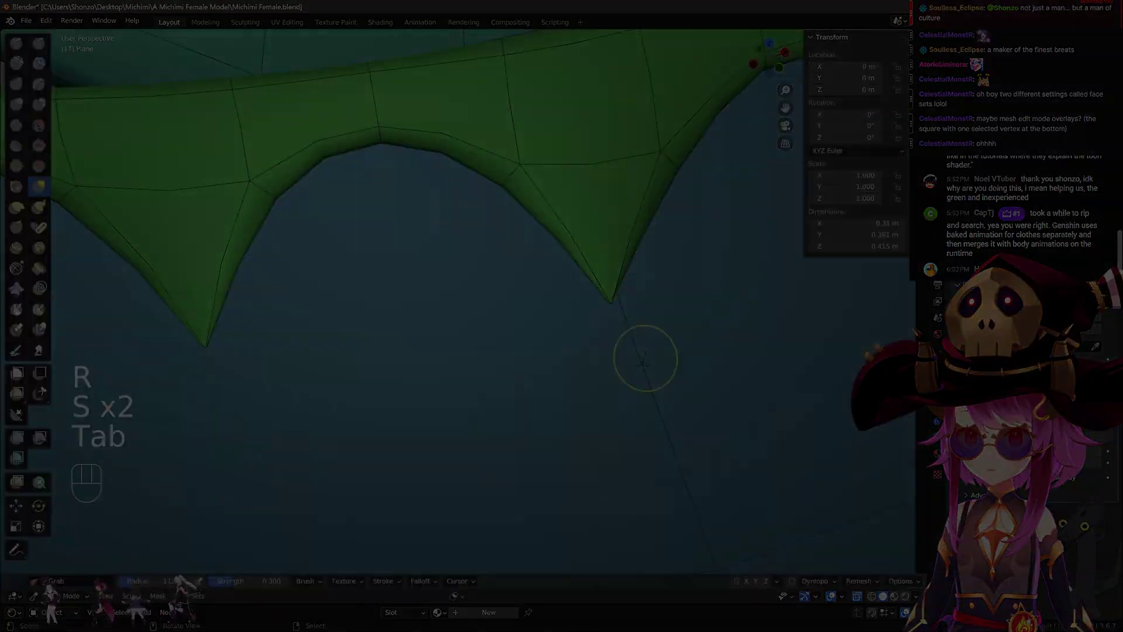